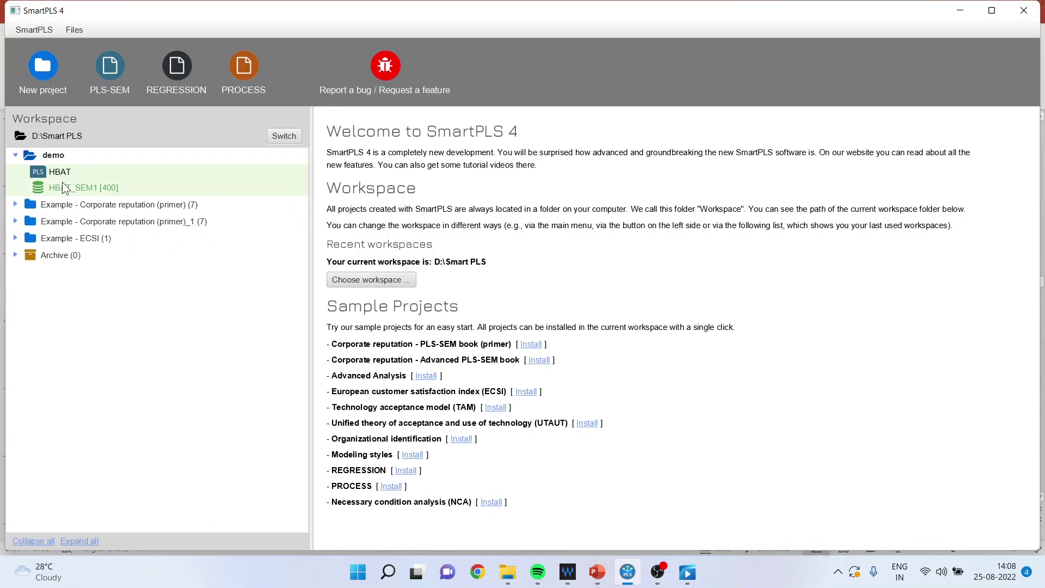
Step: Open the HBAT model in the demo project and run the PLS-SEM algorithm with the Path weighting scheme and standardized results
click(60, 171)
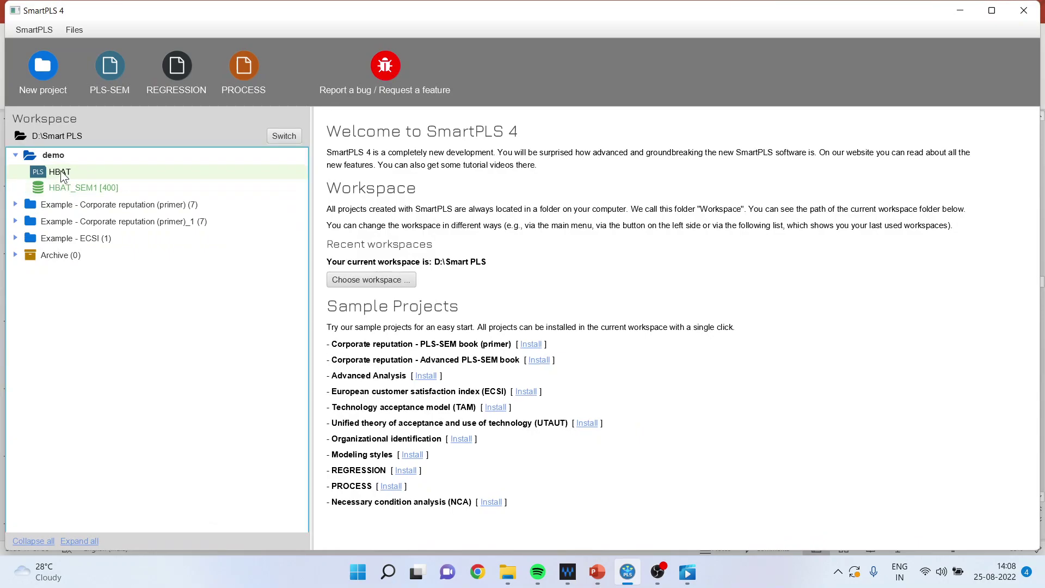
double_click(60, 170)
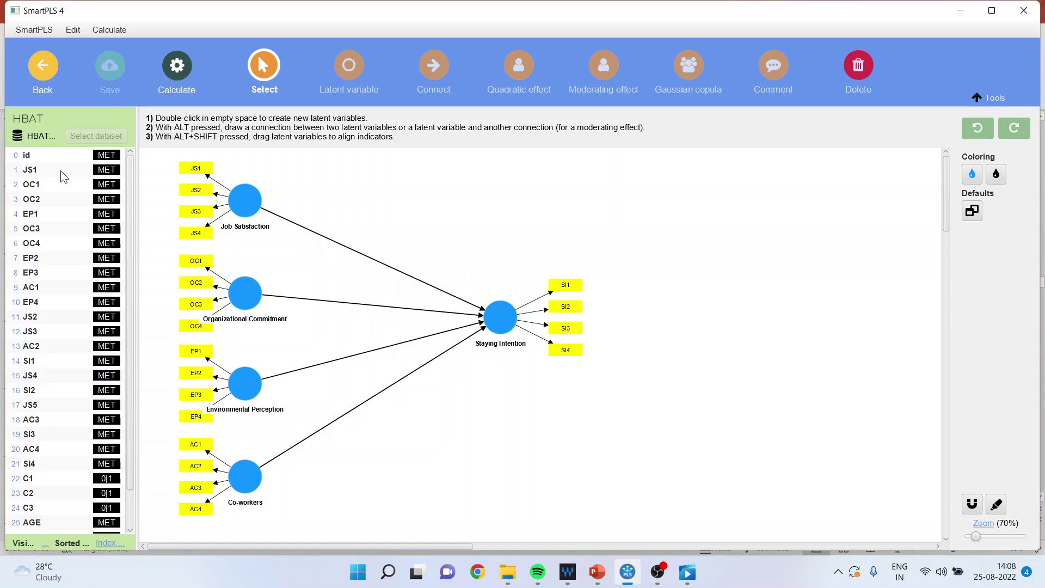
click(174, 71)
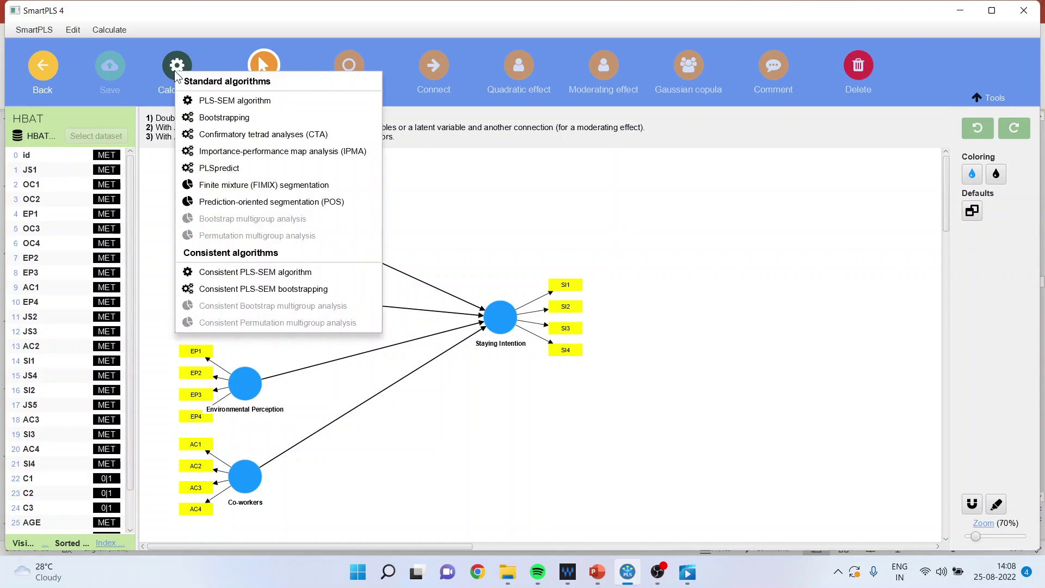
click(226, 101)
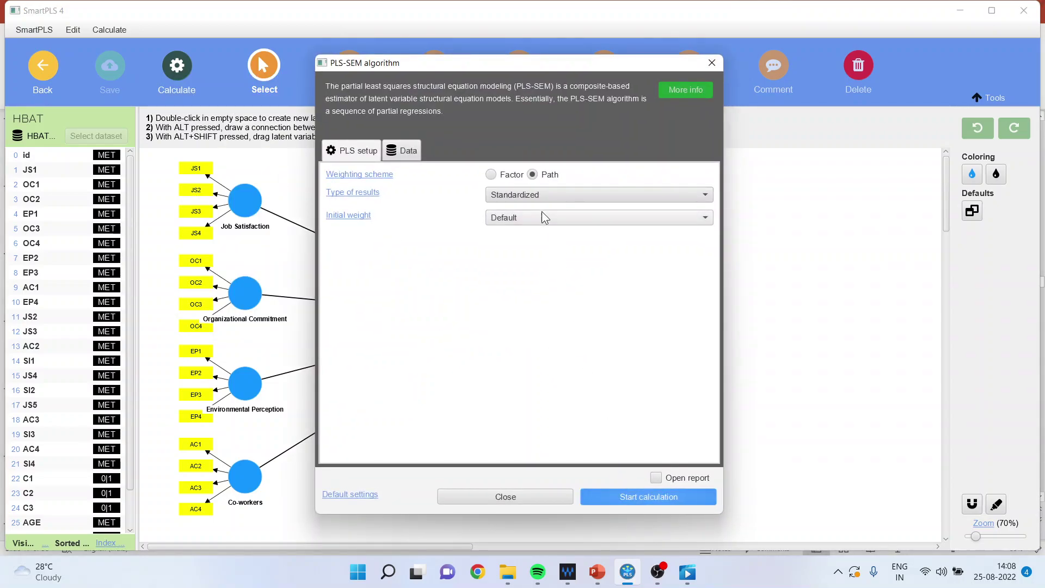
click(642, 498)
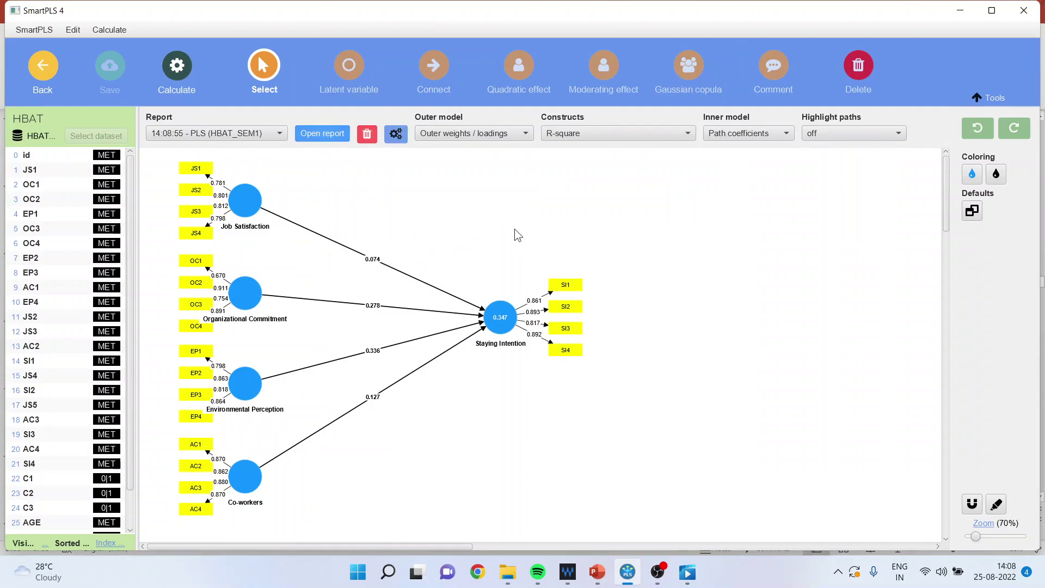
Step: Check the Job Satisfaction construct's results, then examine the VIF collinearity statistics for the outer and inner models in the PLS report
mouse_move(498, 325)
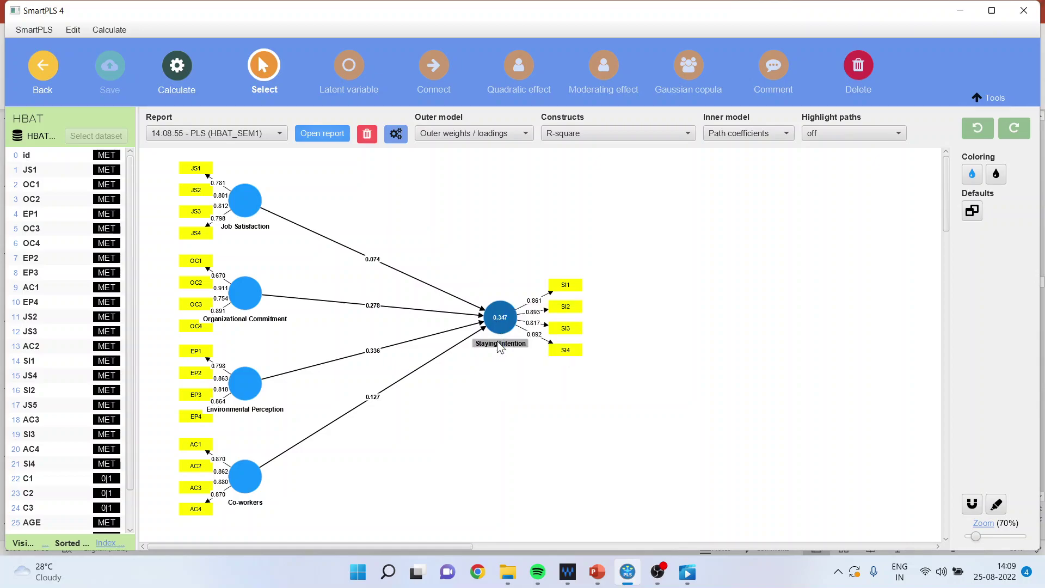
mouse_move(248, 211)
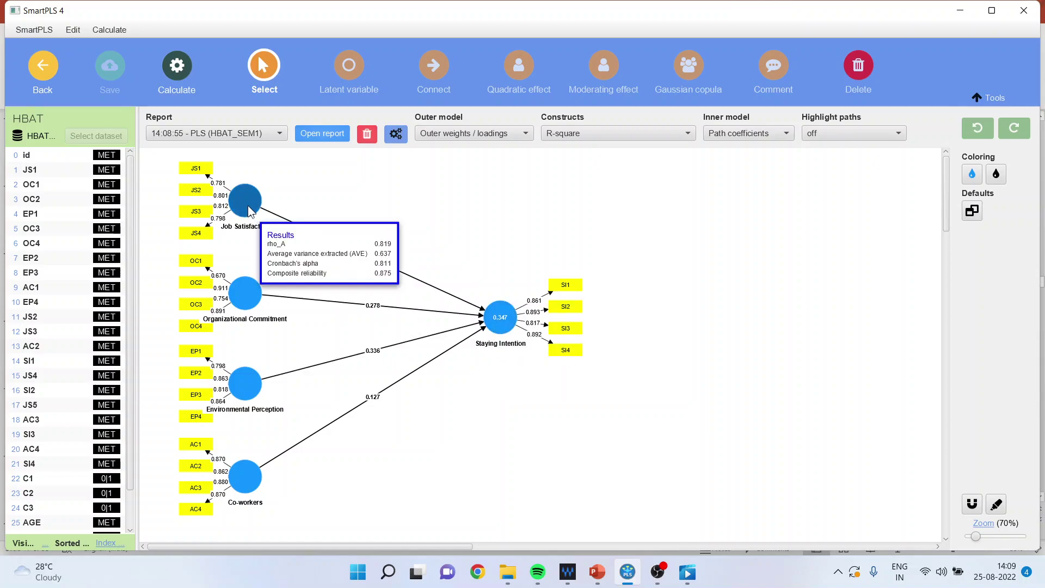
click(329, 139)
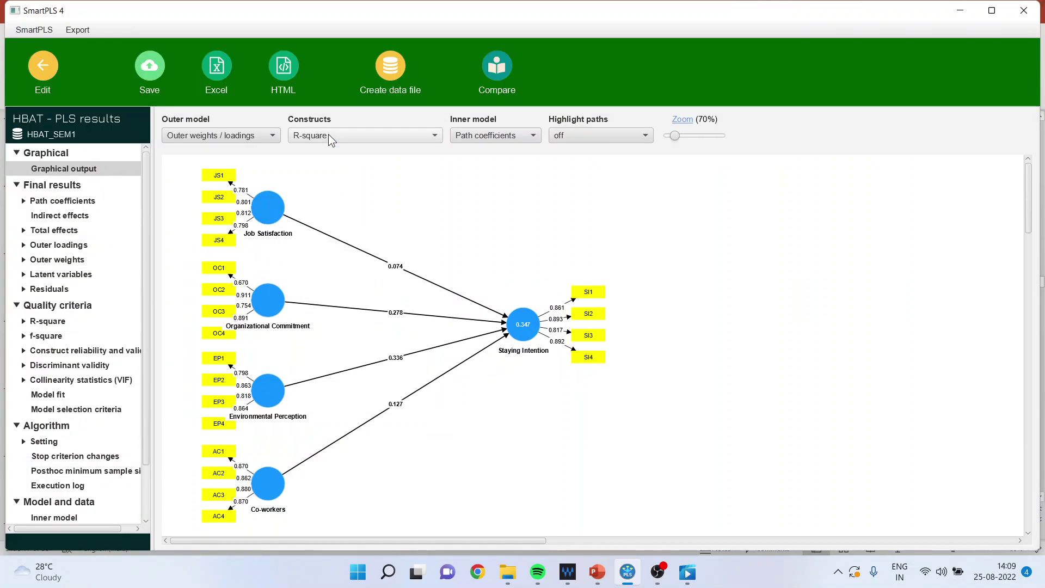
click(99, 380)
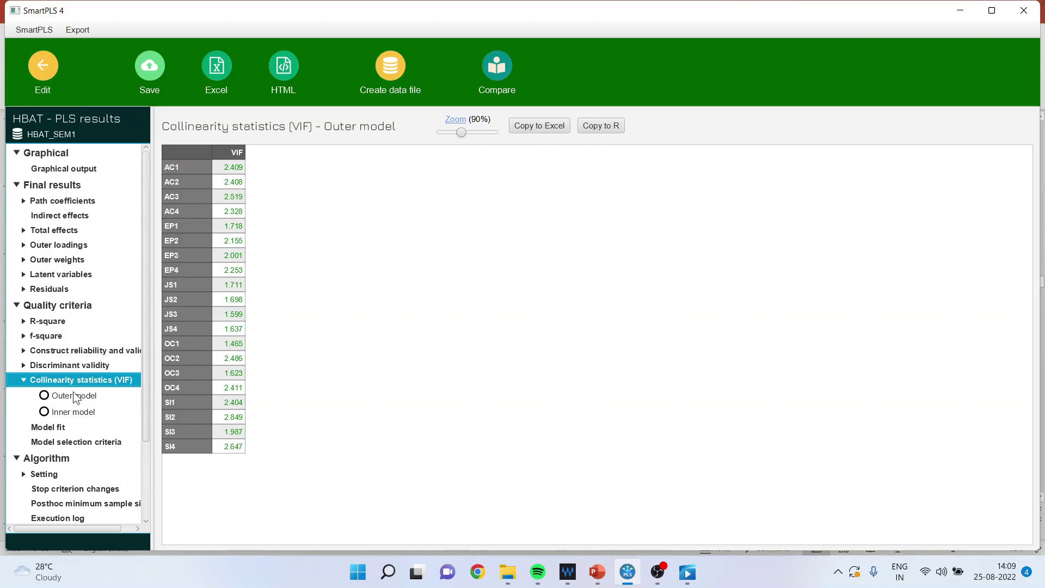
click(75, 397)
click(80, 412)
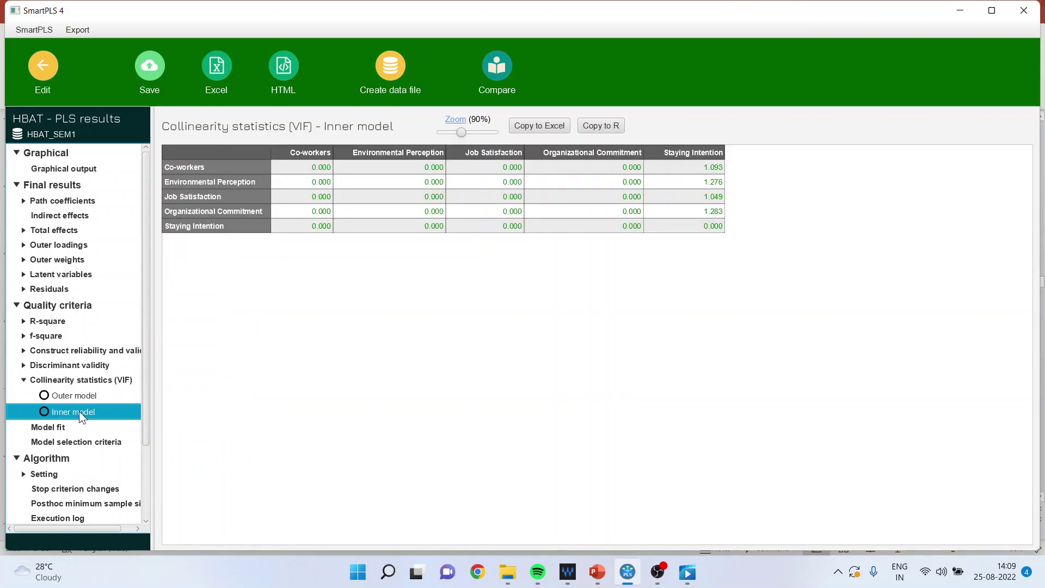
drag(715, 163, 714, 217)
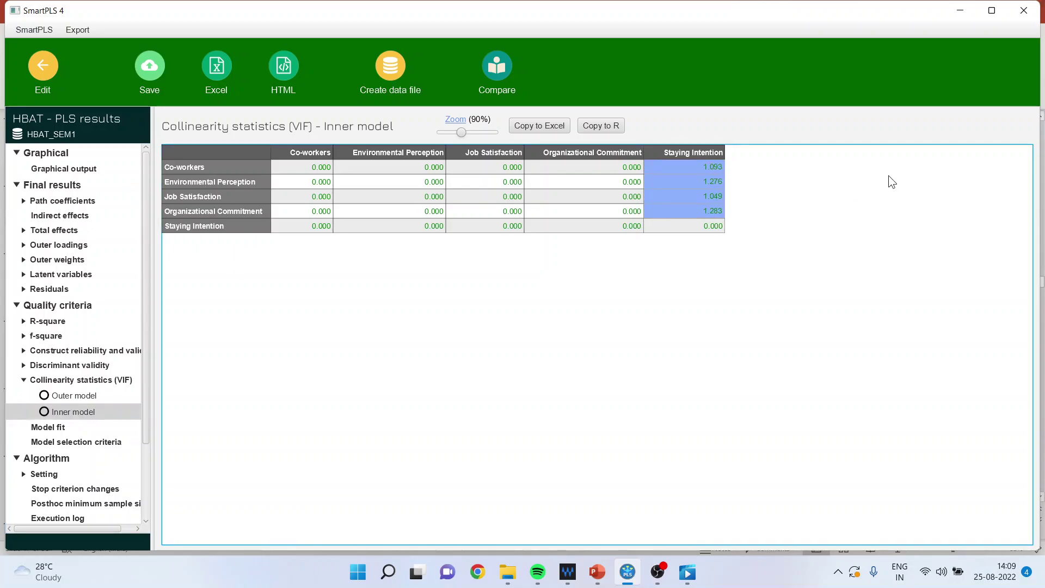
click(79, 397)
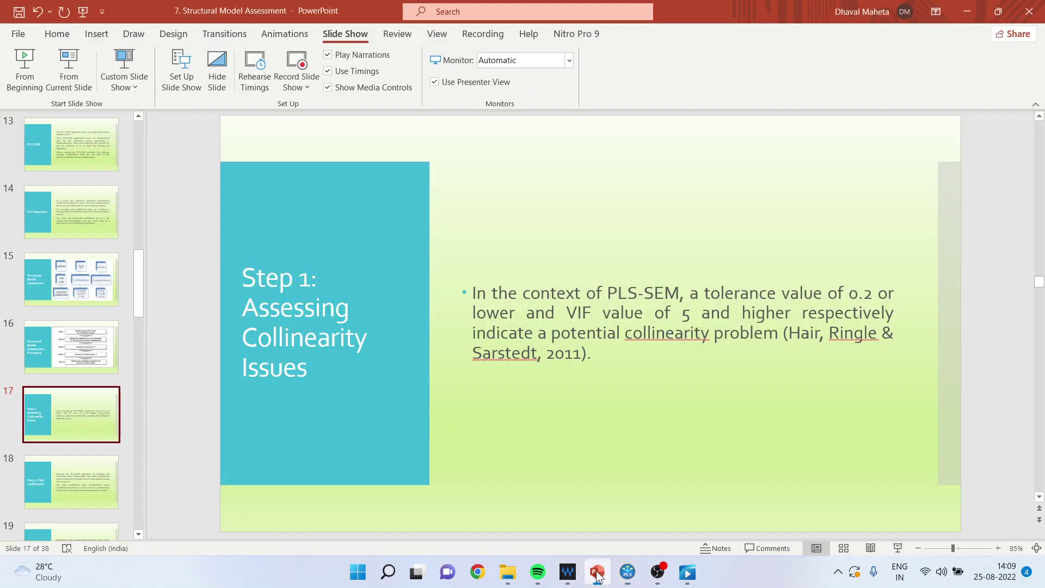
Step: Switch to PowerPoint and present the Step 2 slides on path coefficients and significance of the result
click(597, 572)
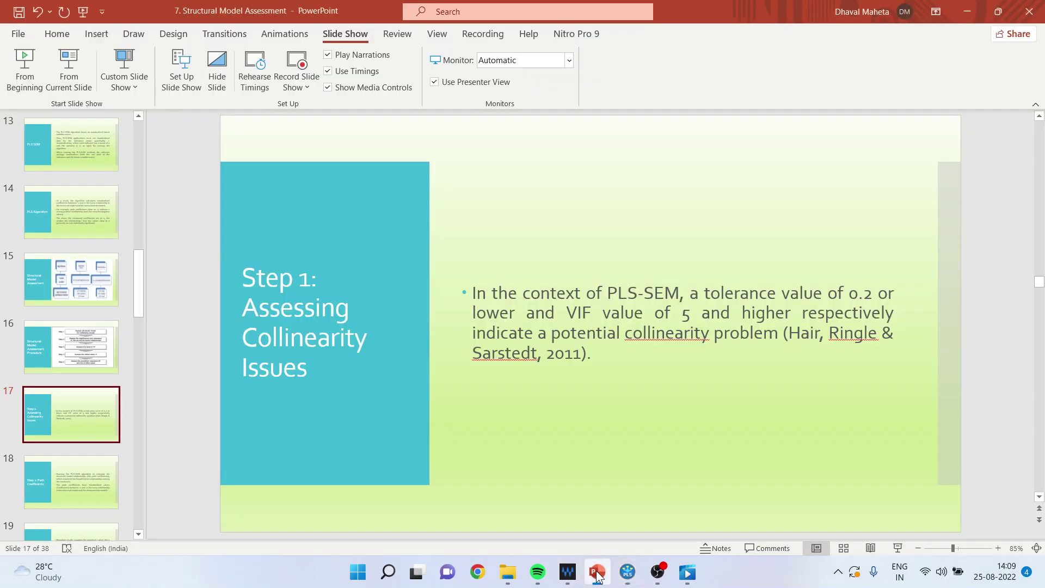
click(70, 481)
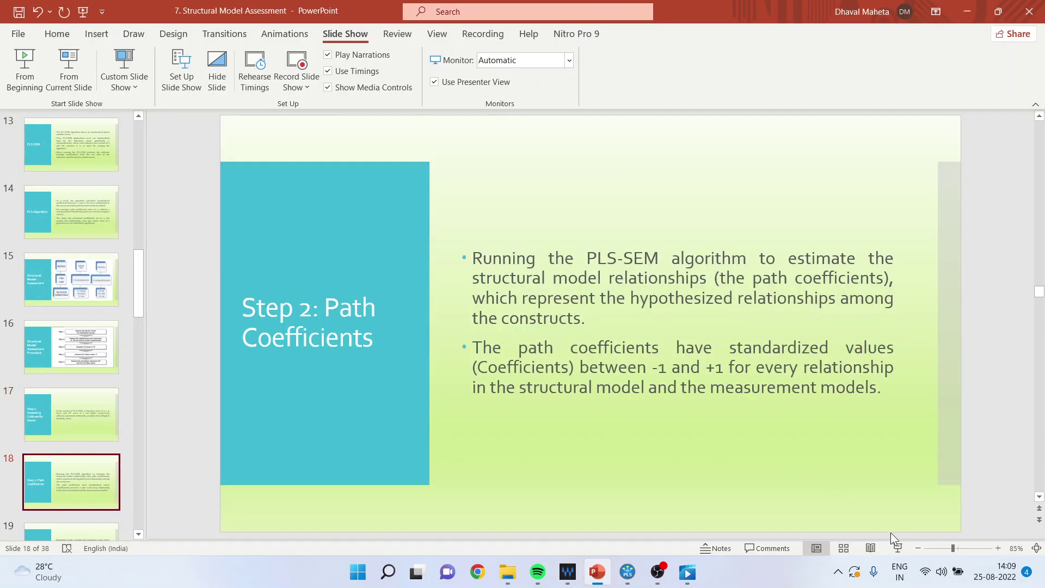
click(897, 548)
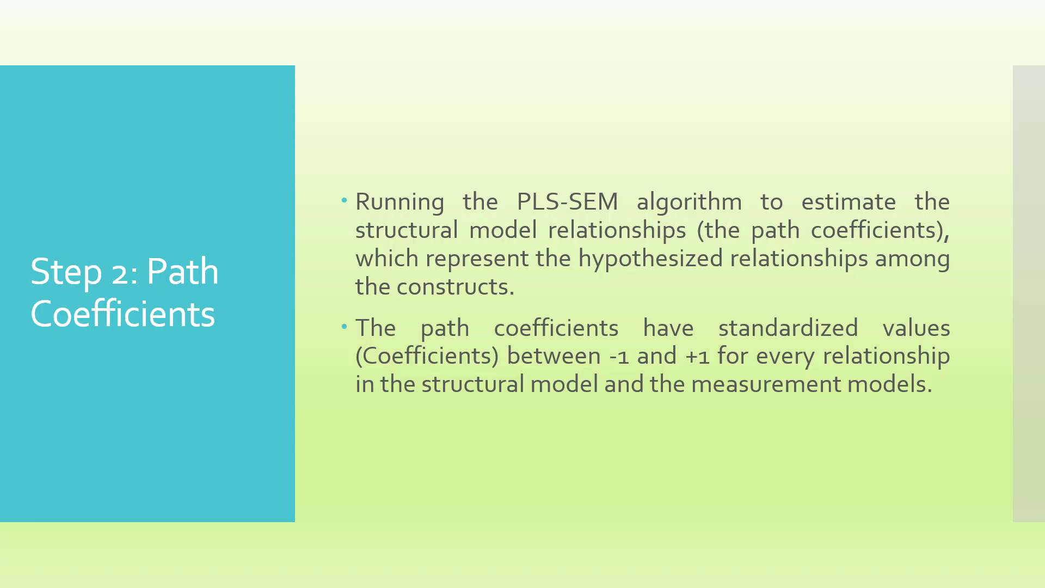
key(Right)
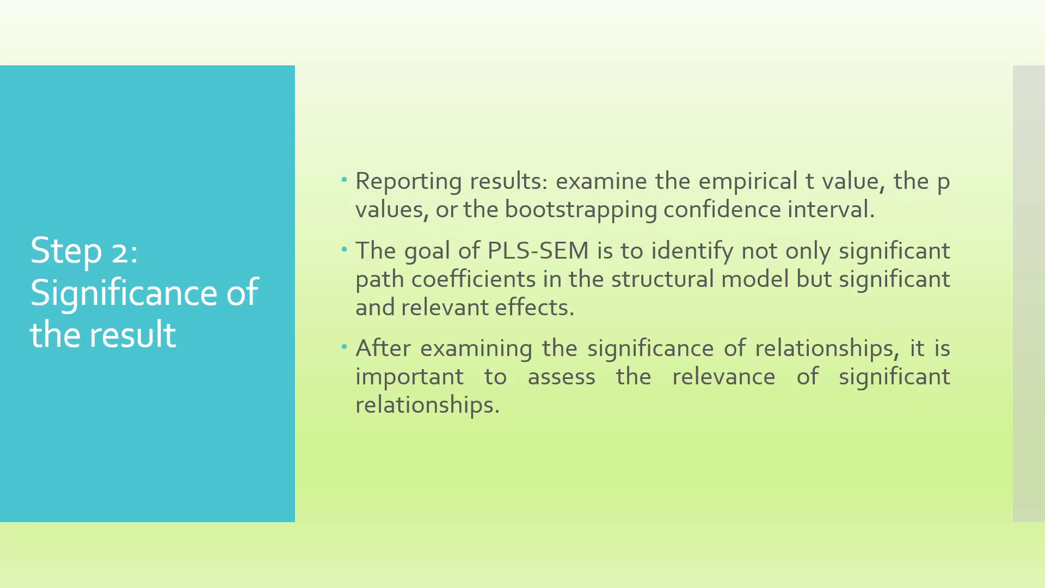
key(Escape)
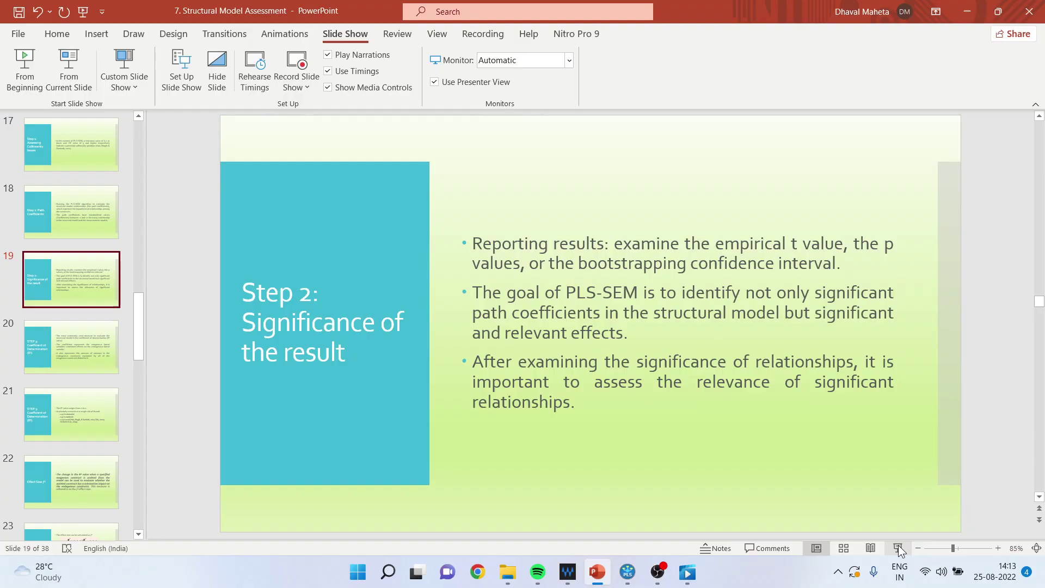
click(898, 544)
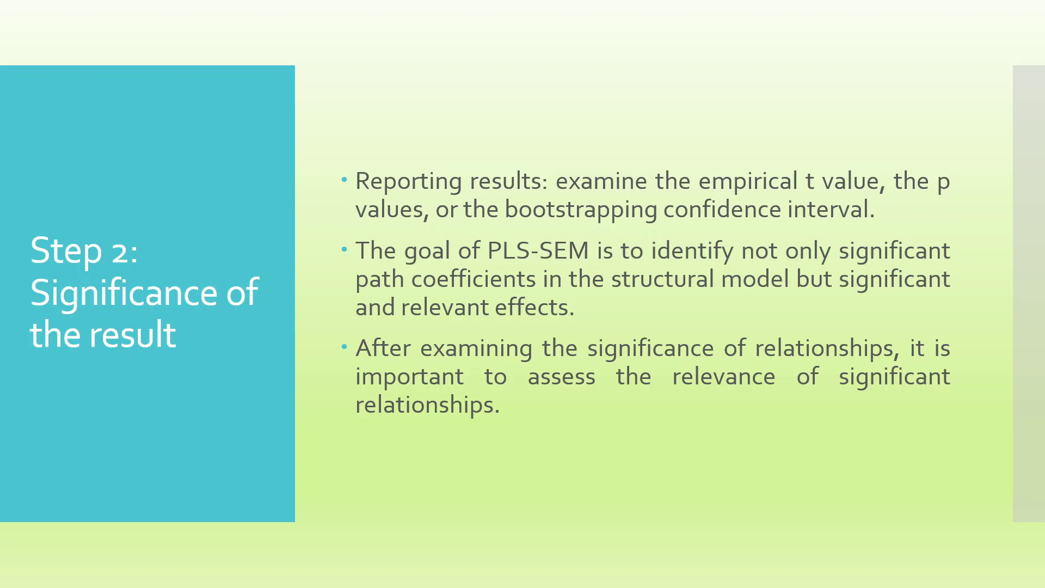
key(Escape)
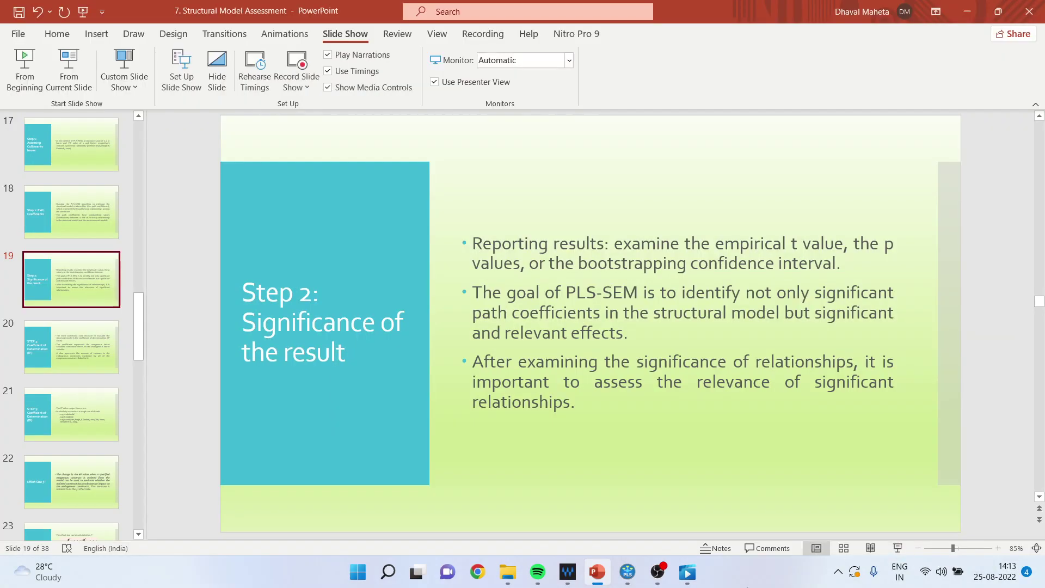
Step: Return to the HBAT model in SmartPLS and run bootstrapping with 5000 subsamples and the bias-corrected and accelerated (BCa) confidence interval method
click(627, 571)
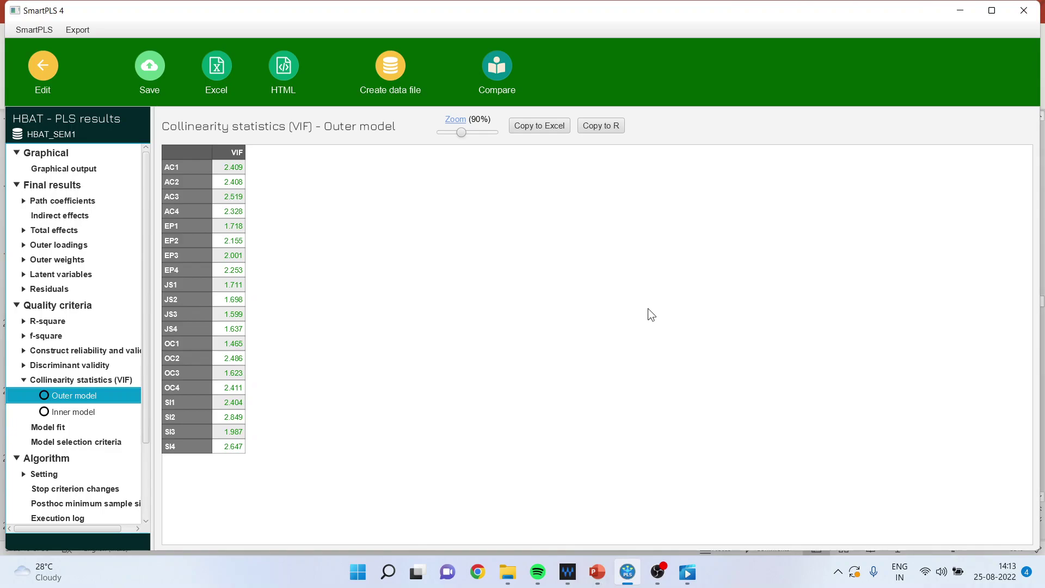
click(42, 65)
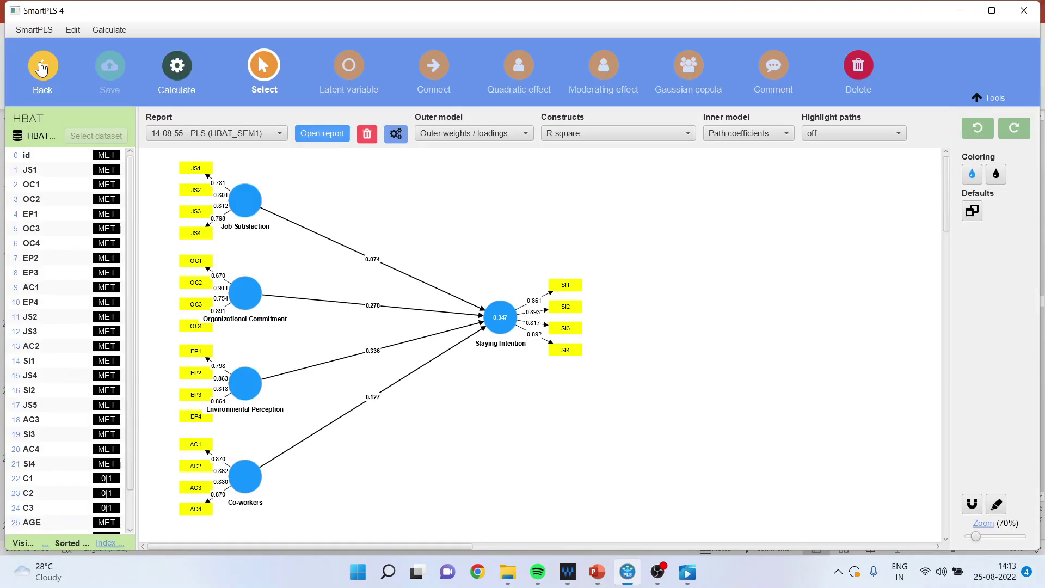
click(169, 70)
click(246, 112)
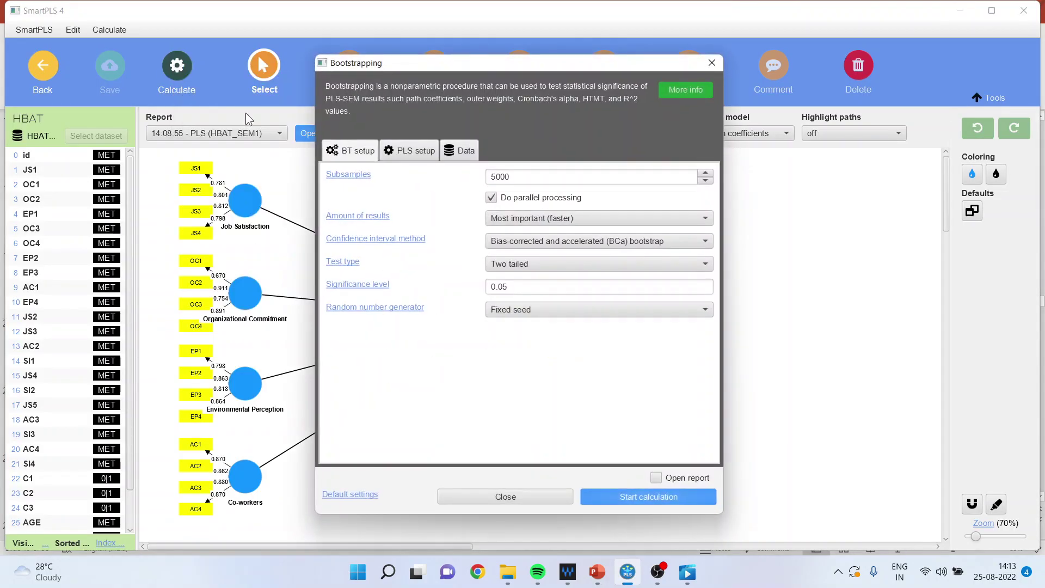
click(704, 240)
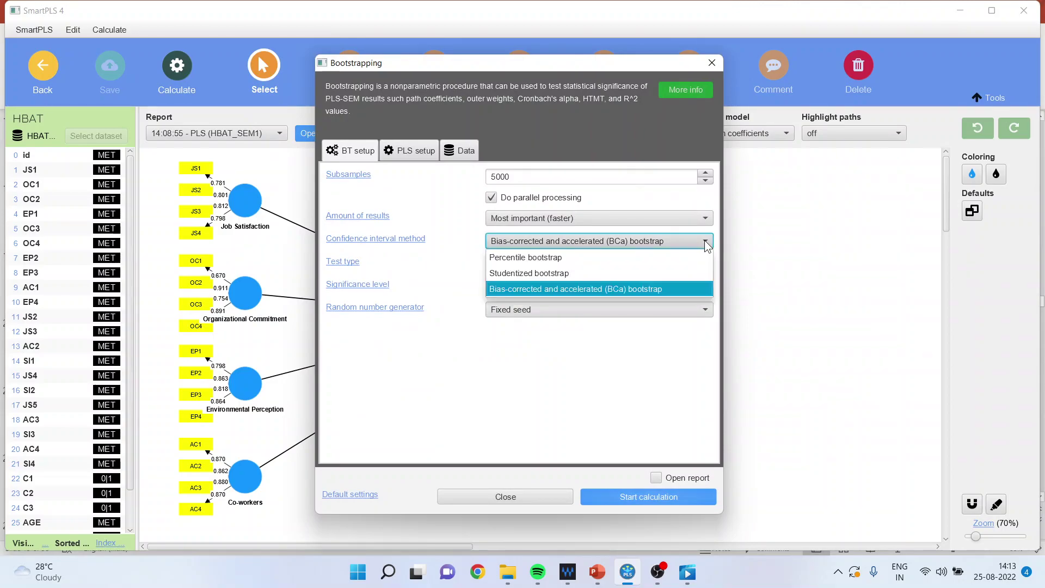
click(664, 289)
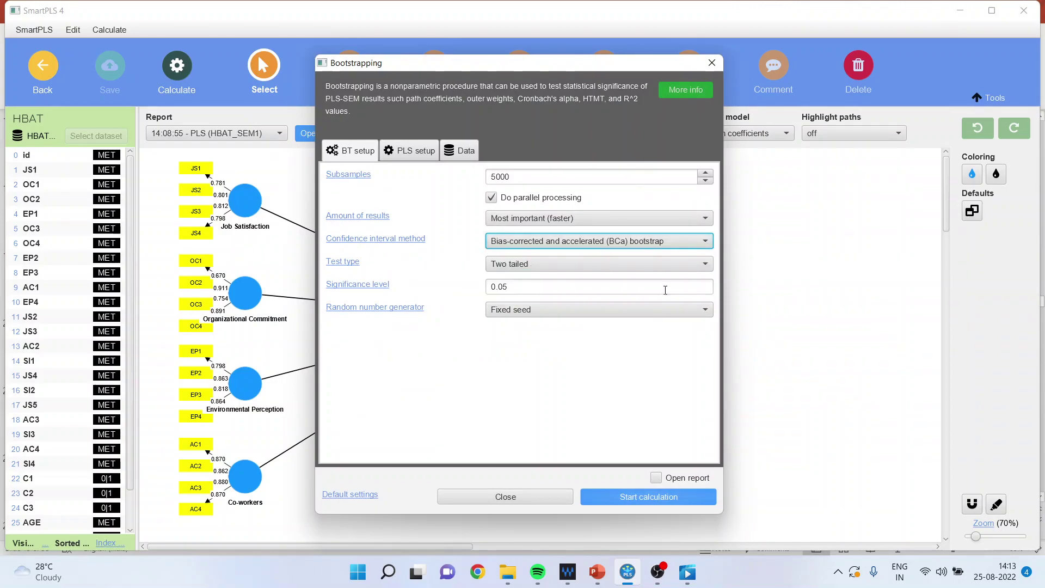
click(516, 178)
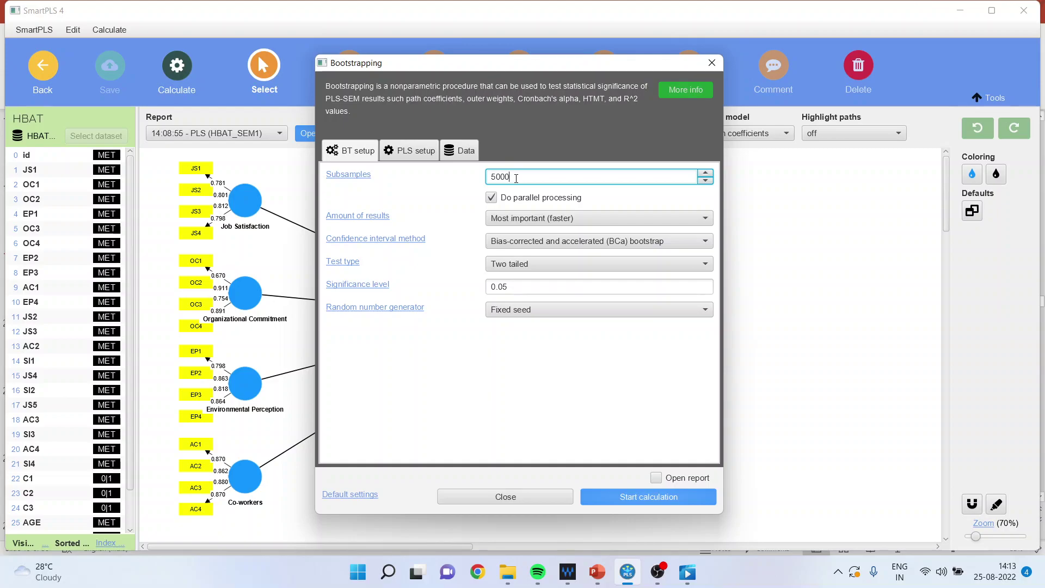
click(657, 497)
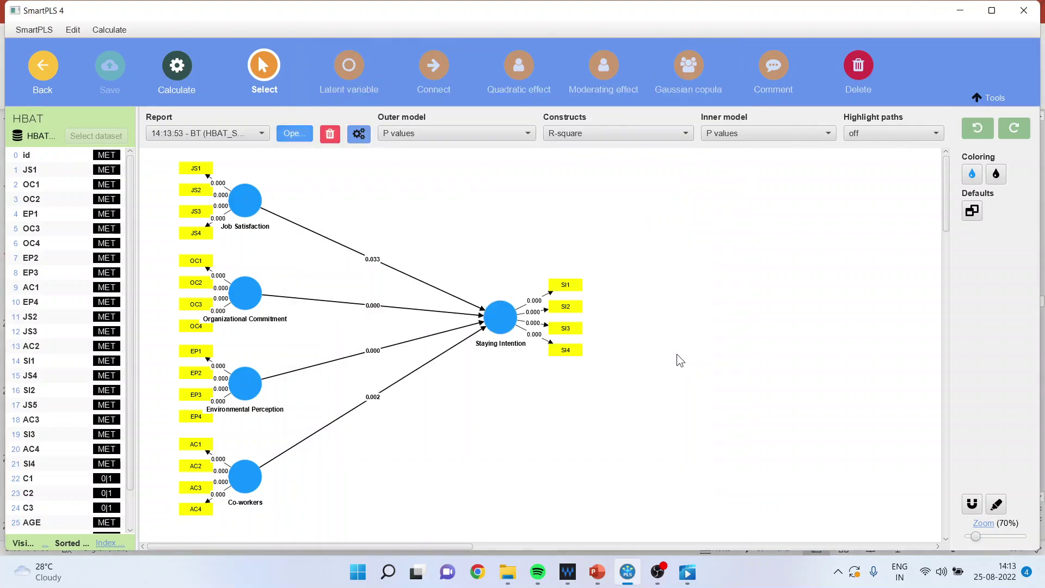
Step: Show path coefficients and p values on the inner model and T values on the outer model
click(378, 264)
click(828, 132)
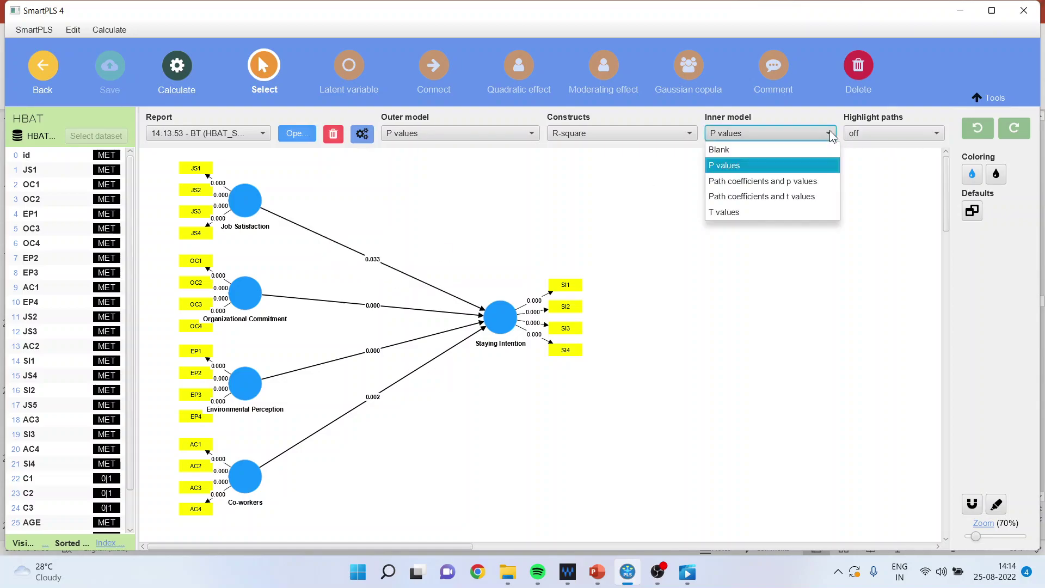
click(811, 182)
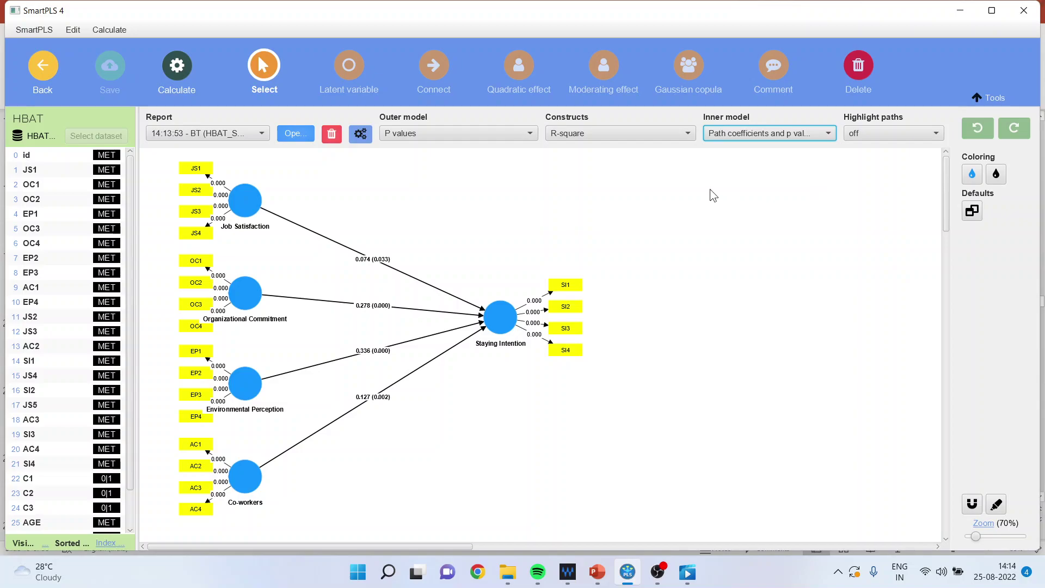
click(530, 134)
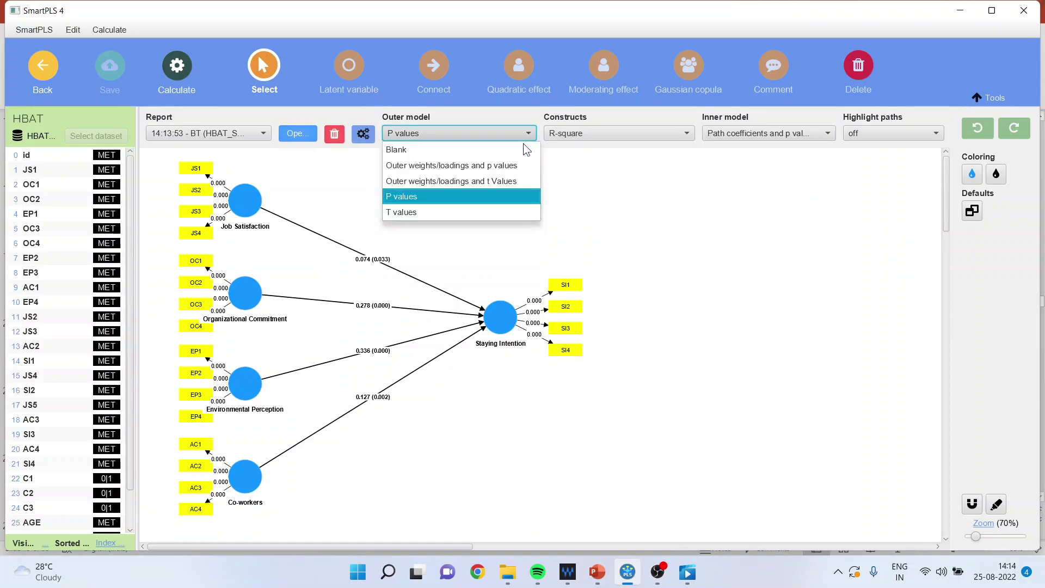
click(495, 211)
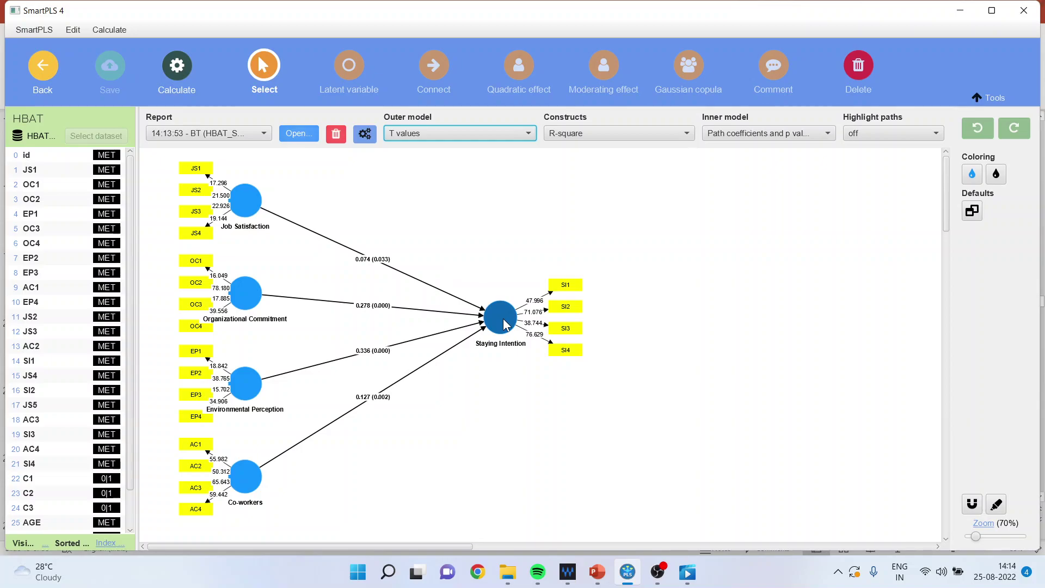
Step: Select the Staying Intention construct and set the values displayed on the constructs to R-square
click(690, 132)
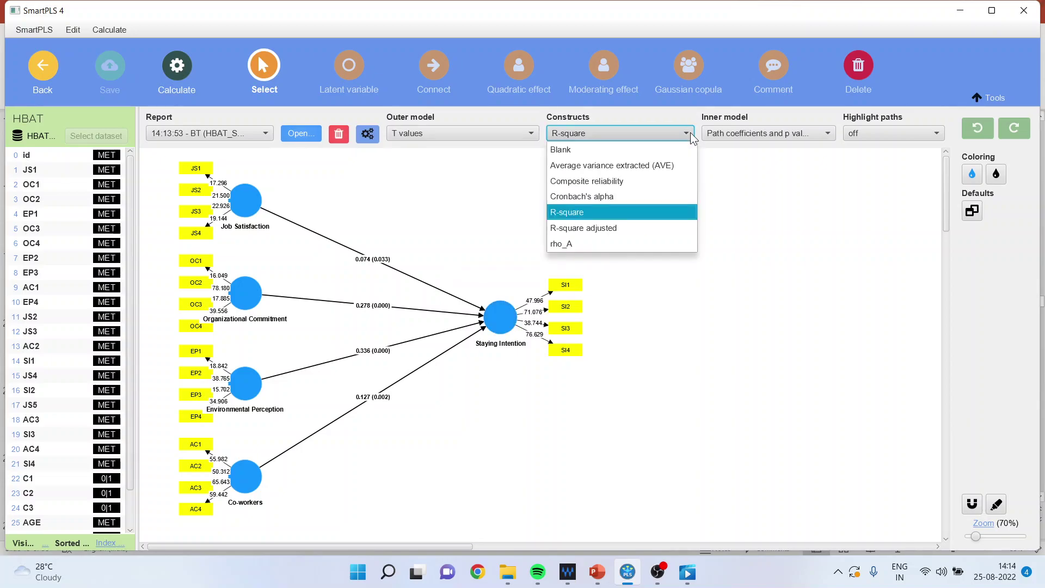
click(503, 326)
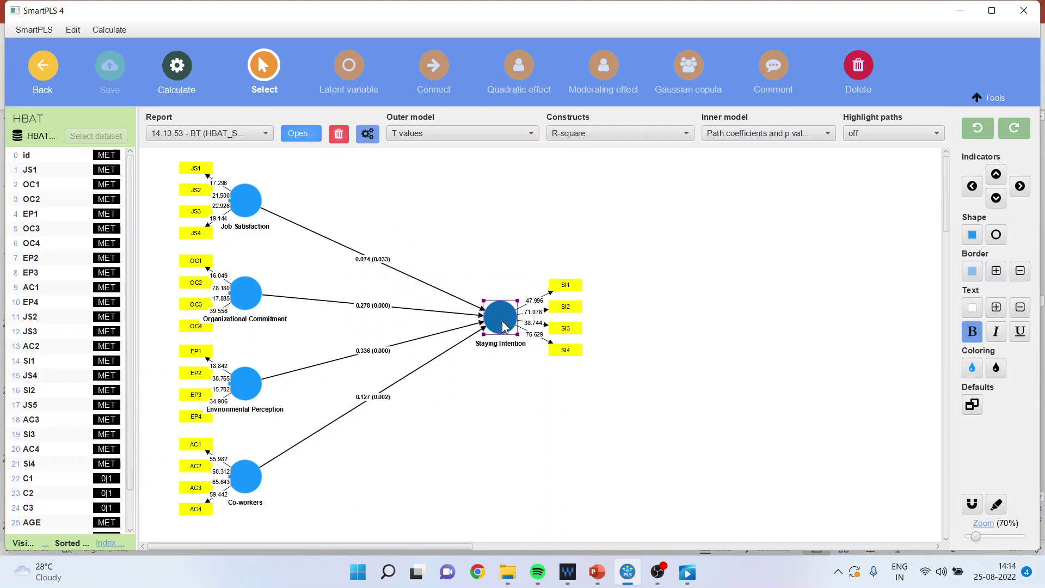
click(690, 132)
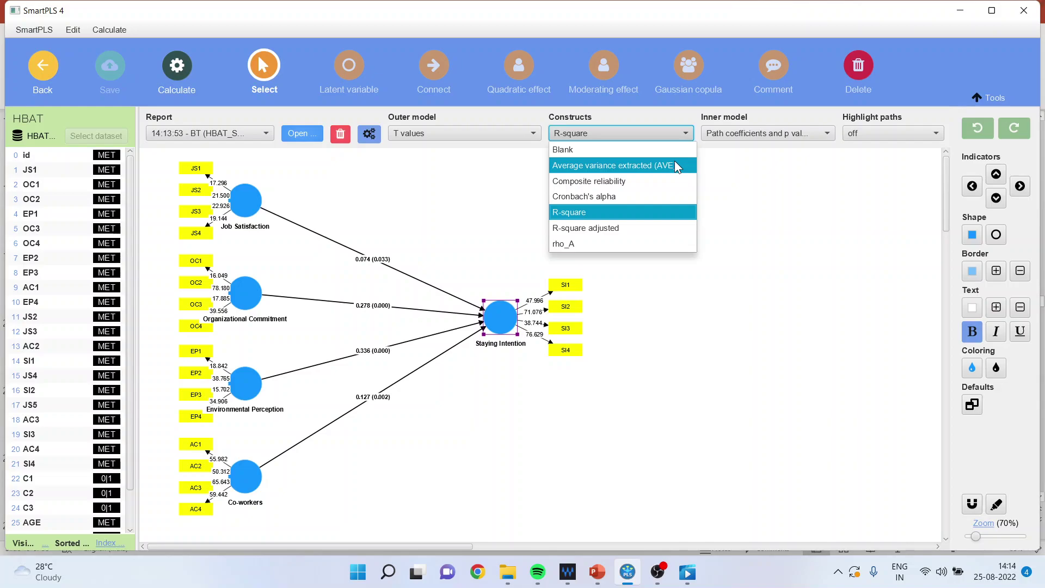
click(619, 215)
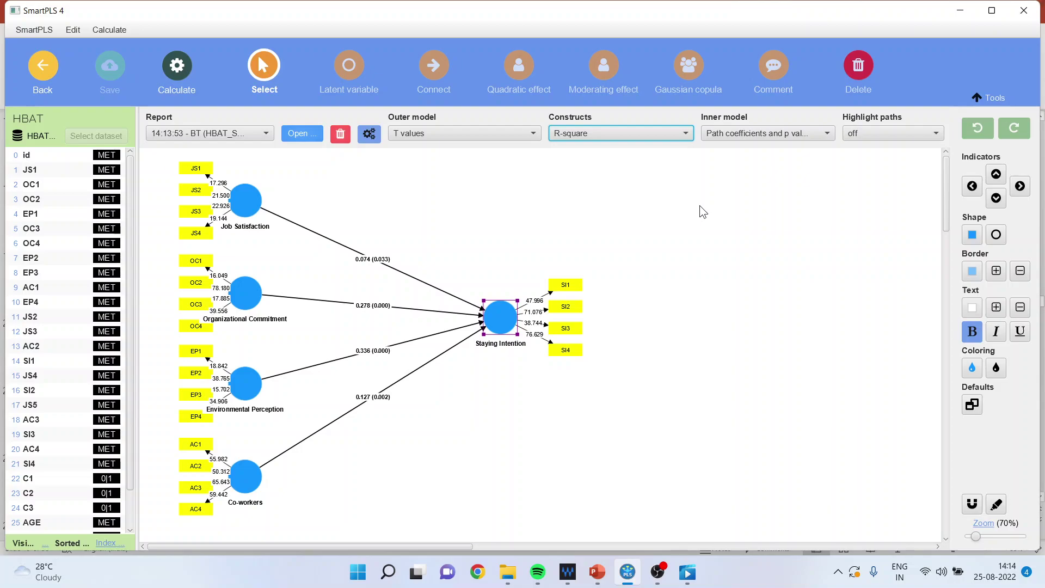
Step: Highlight the model's paths by absolute values, then switch the highlighting to relative values
click(936, 134)
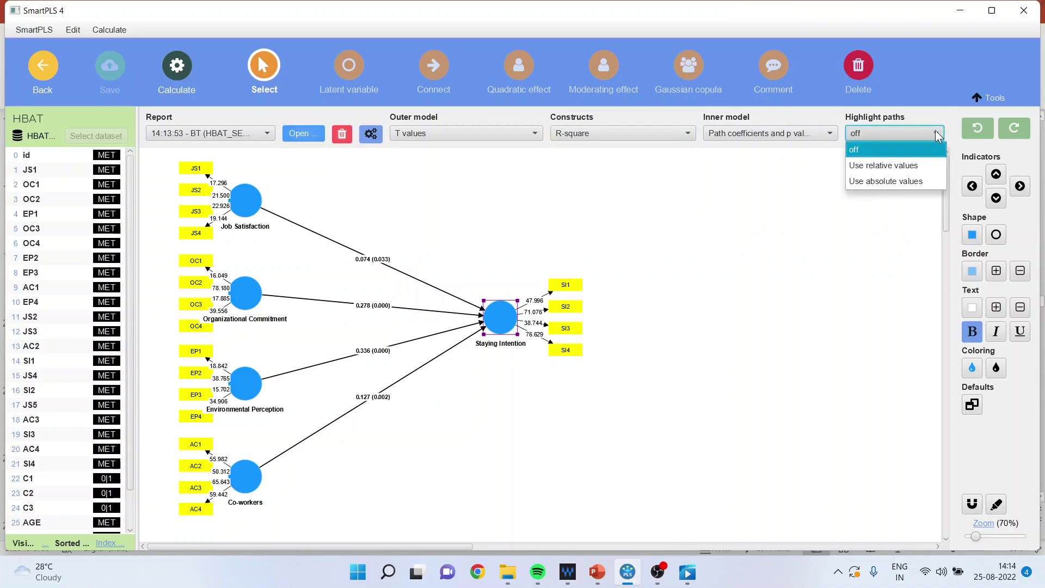
click(888, 183)
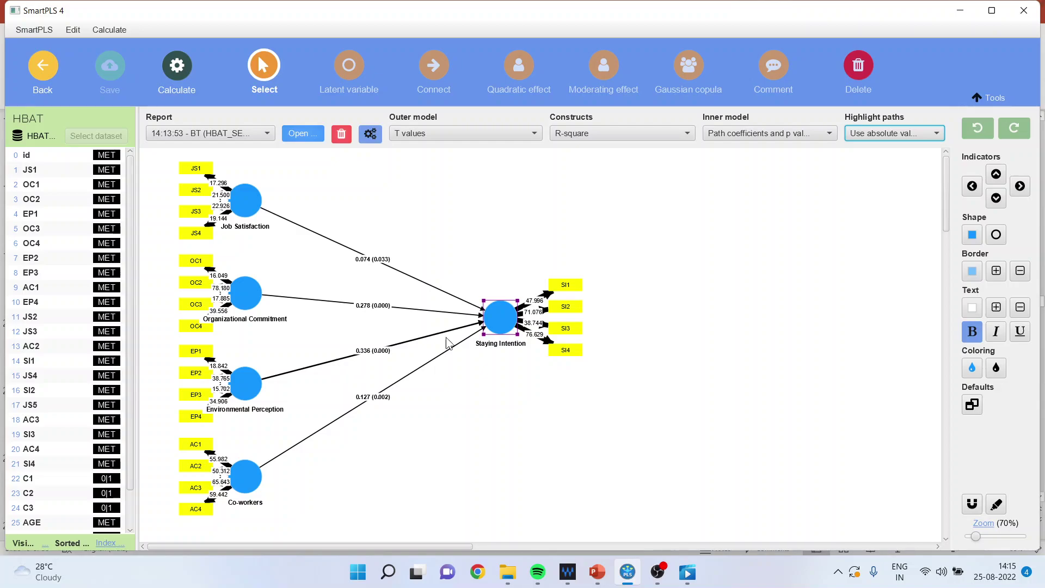
click(936, 134)
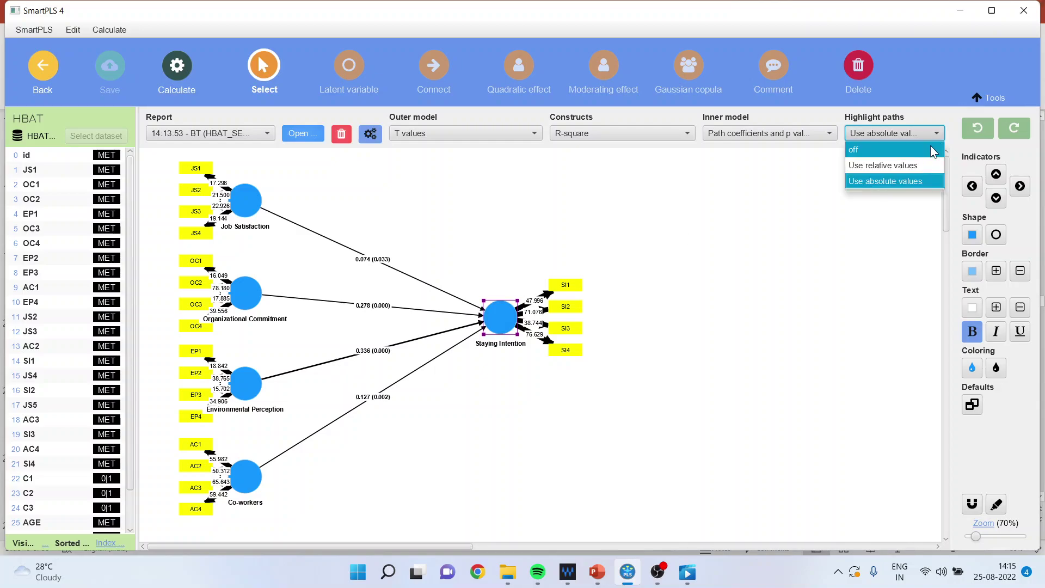
click(923, 166)
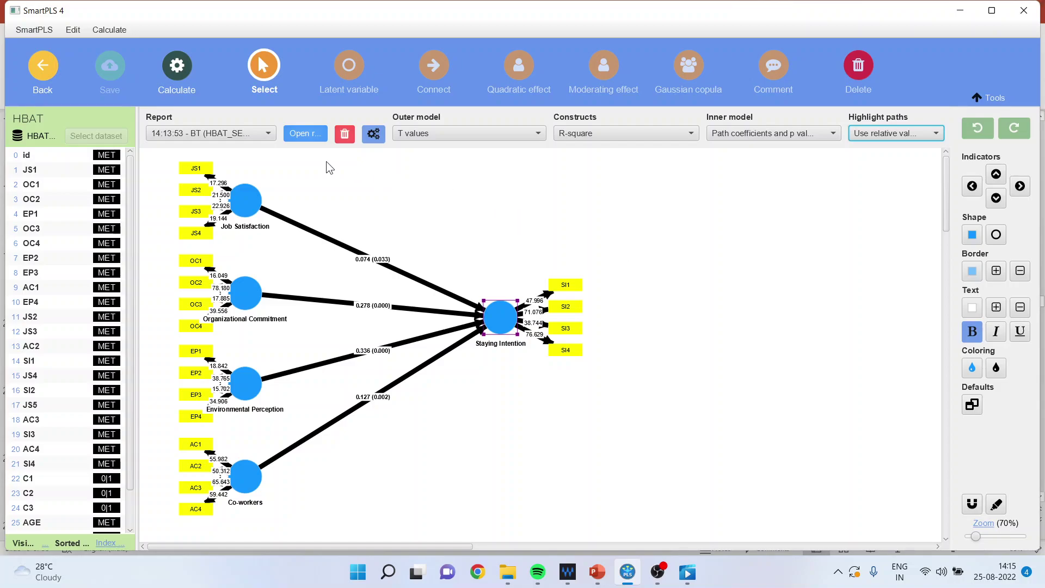
Step: Open the bootstrapping report and examine the p values and original sample coefficients of the four paths to Staying Intention
click(305, 133)
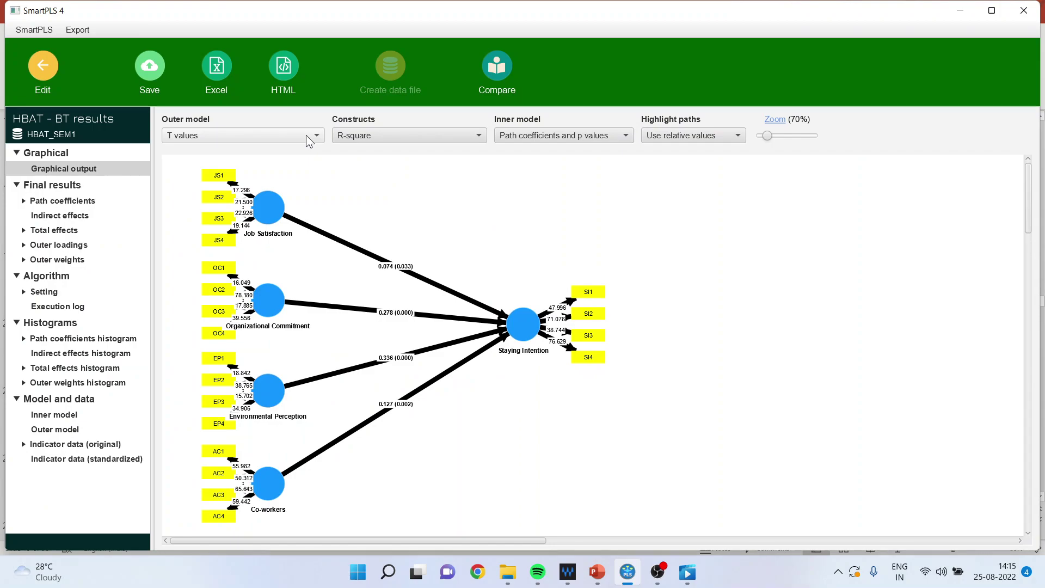
click(48, 201)
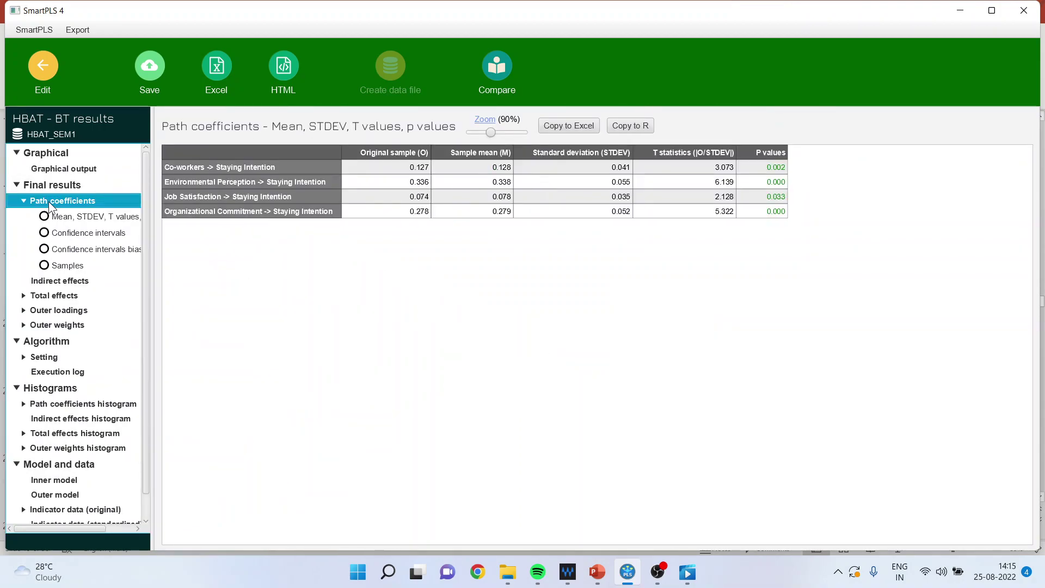
drag(756, 166, 760, 216)
click(191, 168)
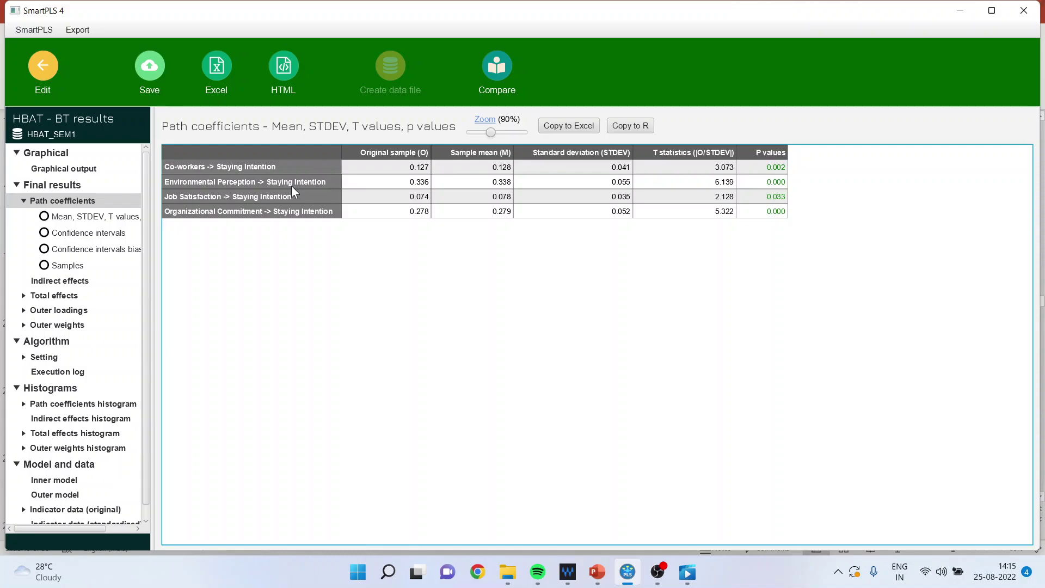
click(776, 184)
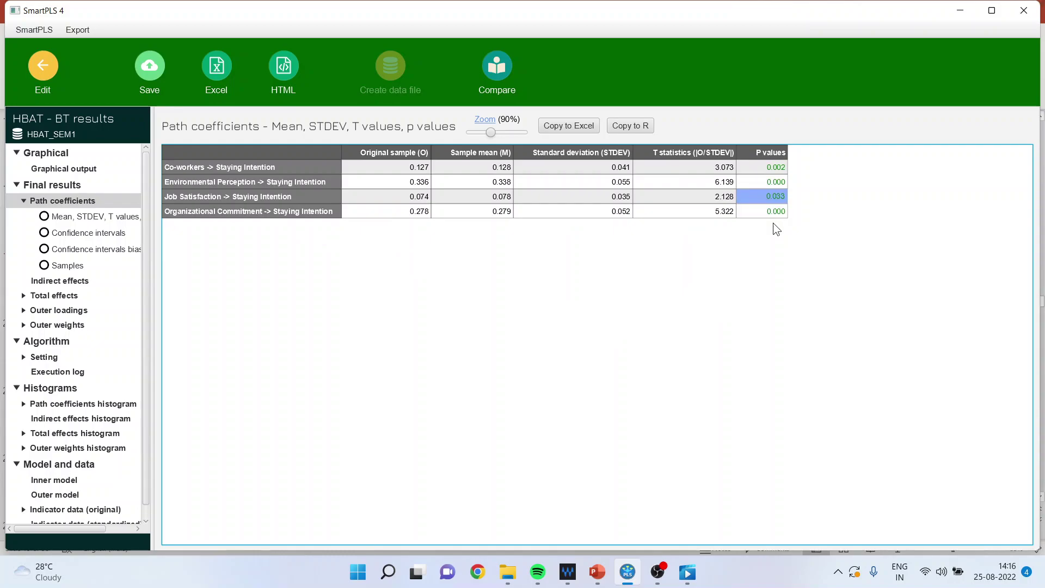
drag(763, 164, 763, 188)
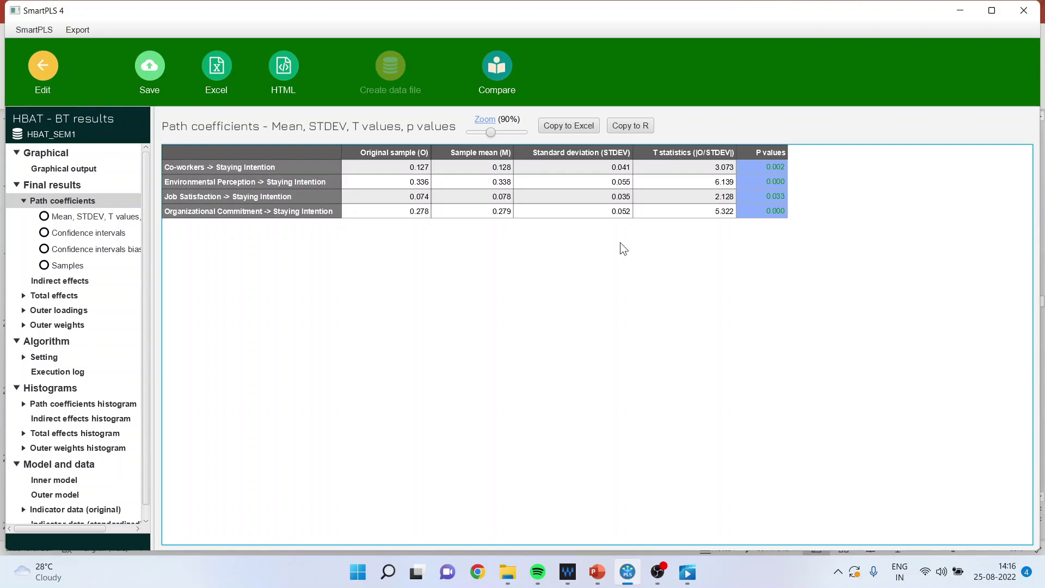
click(411, 183)
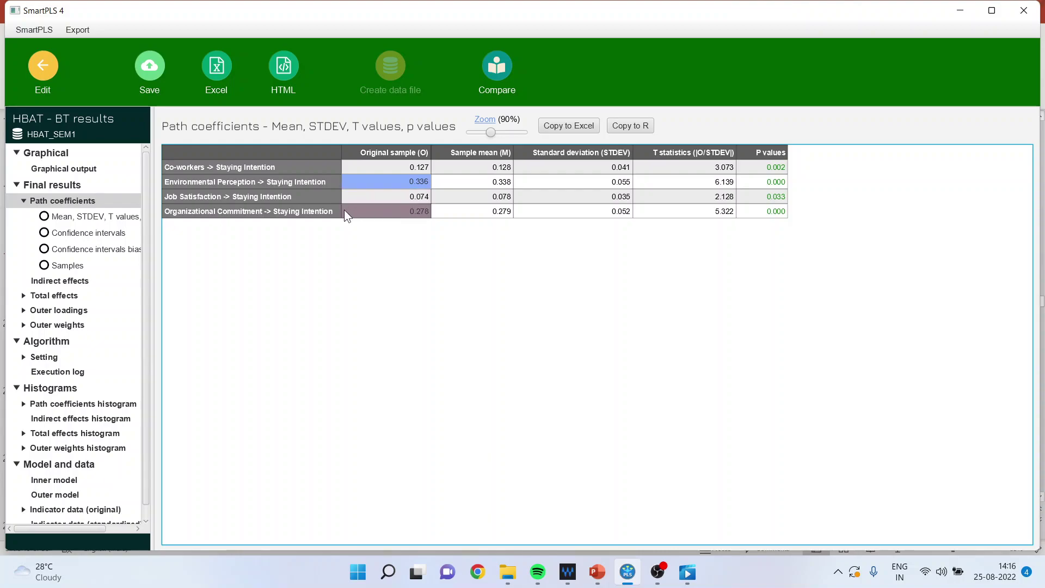
click(243, 185)
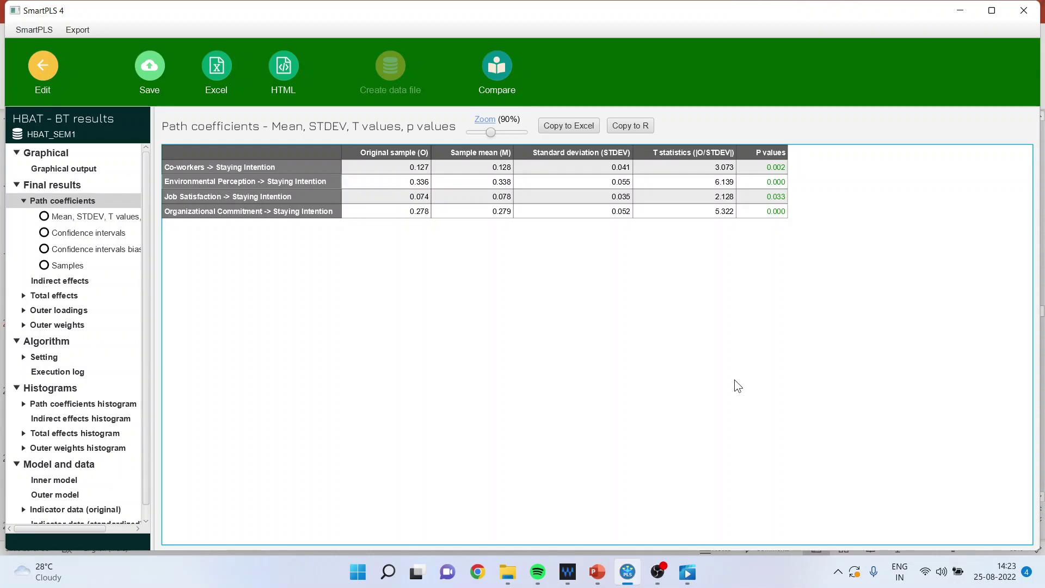
Step: Open the bias-corrected confidence intervals of the path coefficients and review the 2.5% and 97.5% bounds
click(106, 249)
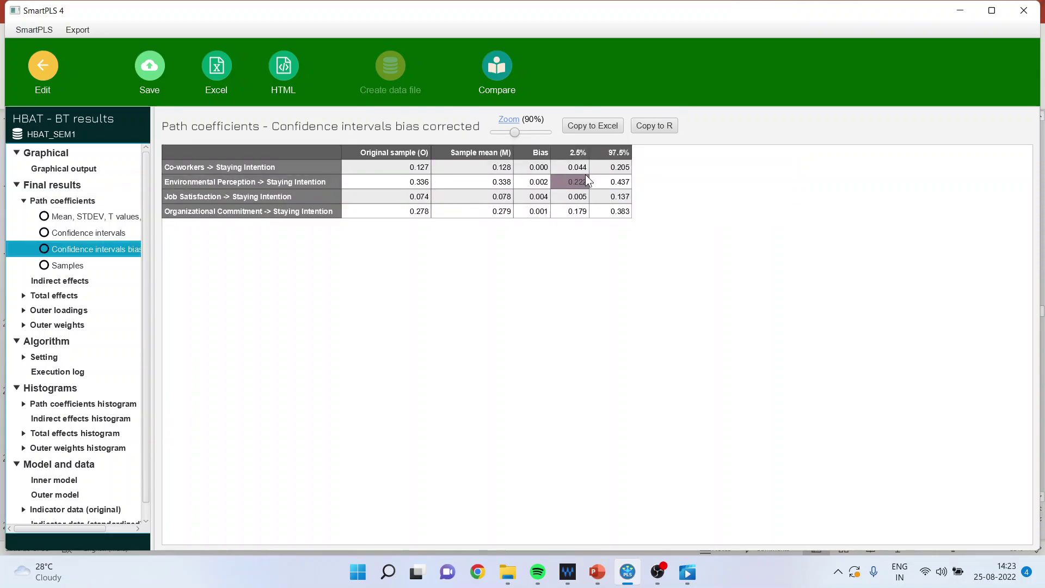
drag(583, 167, 613, 182)
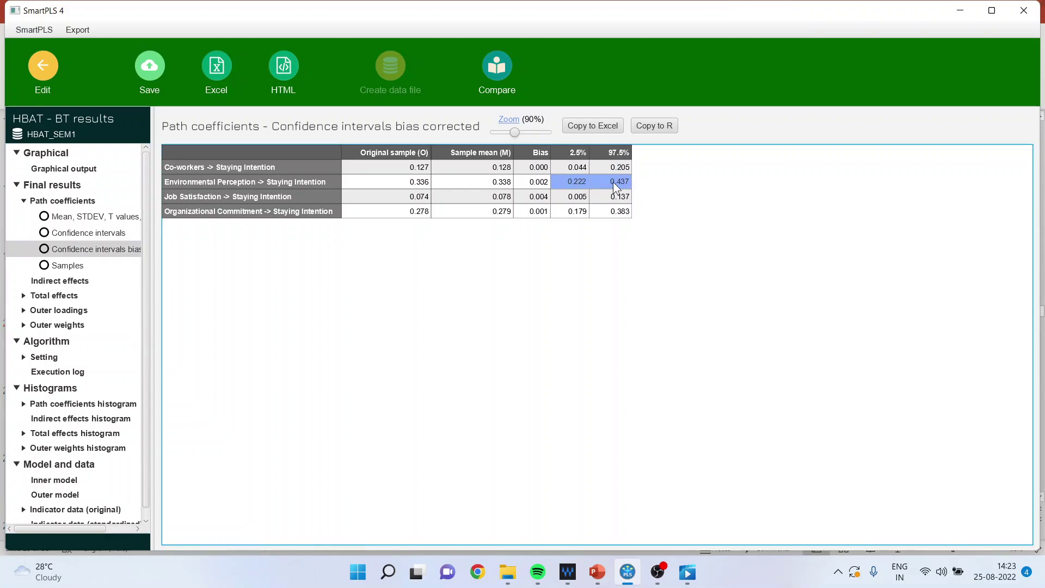
click(579, 199)
click(581, 210)
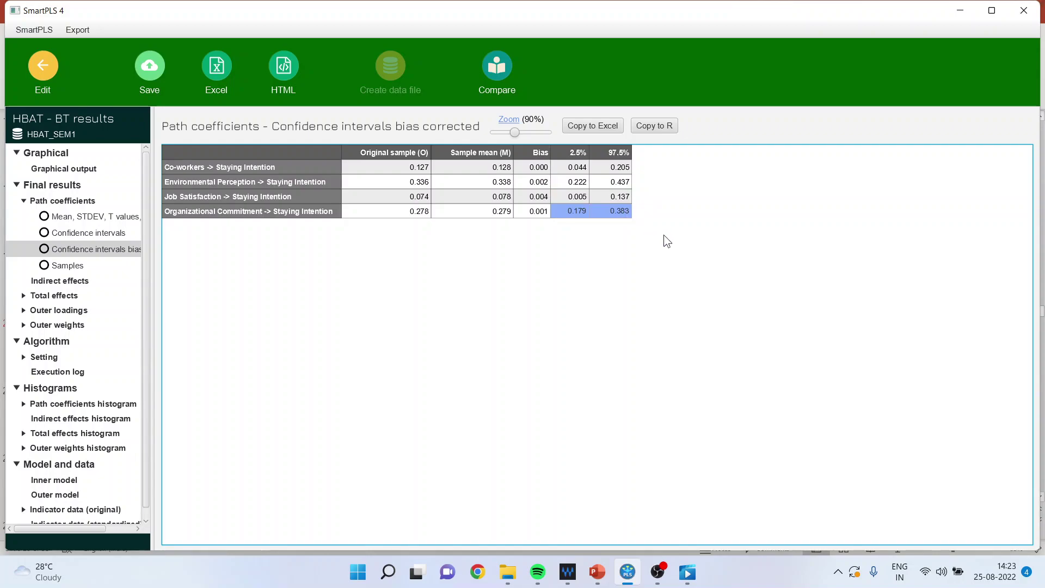
Step: Examine the lower and upper confidence bounds of the Co-workers and Environmental Perception paths to Staying Intention
click(194, 165)
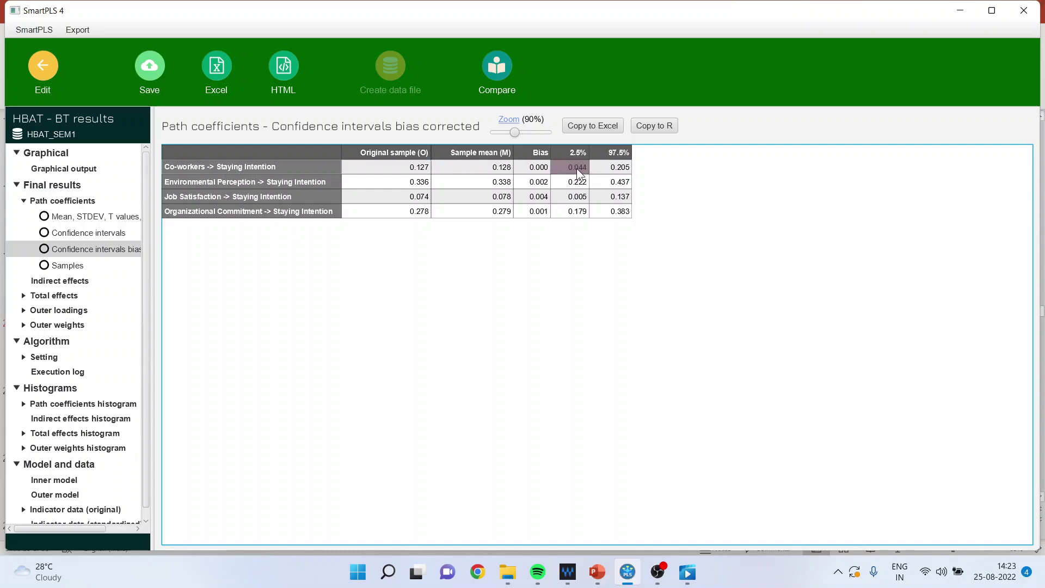
drag(575, 169, 585, 165)
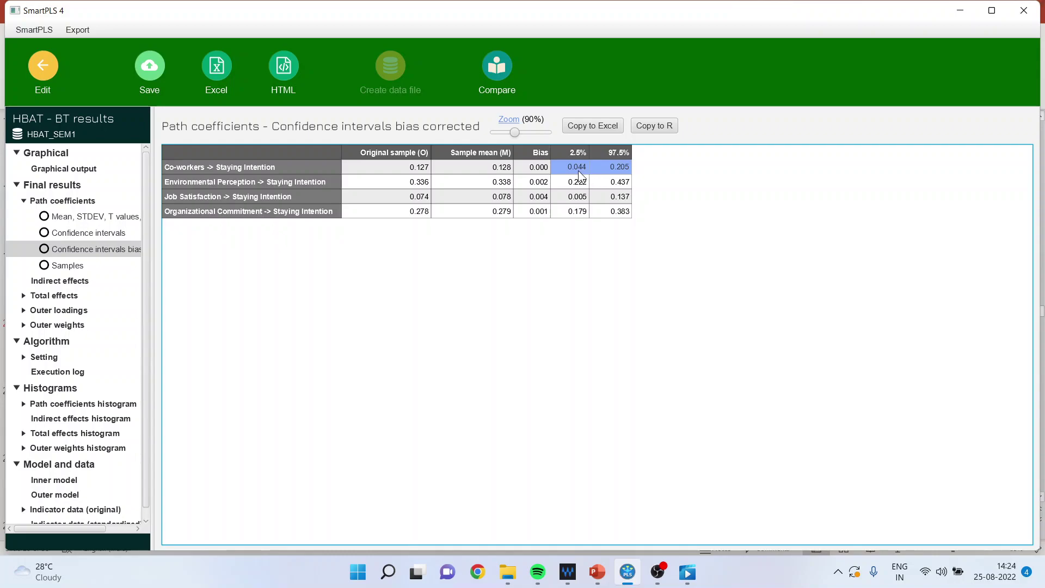
click(579, 168)
click(616, 169)
click(569, 186)
click(620, 185)
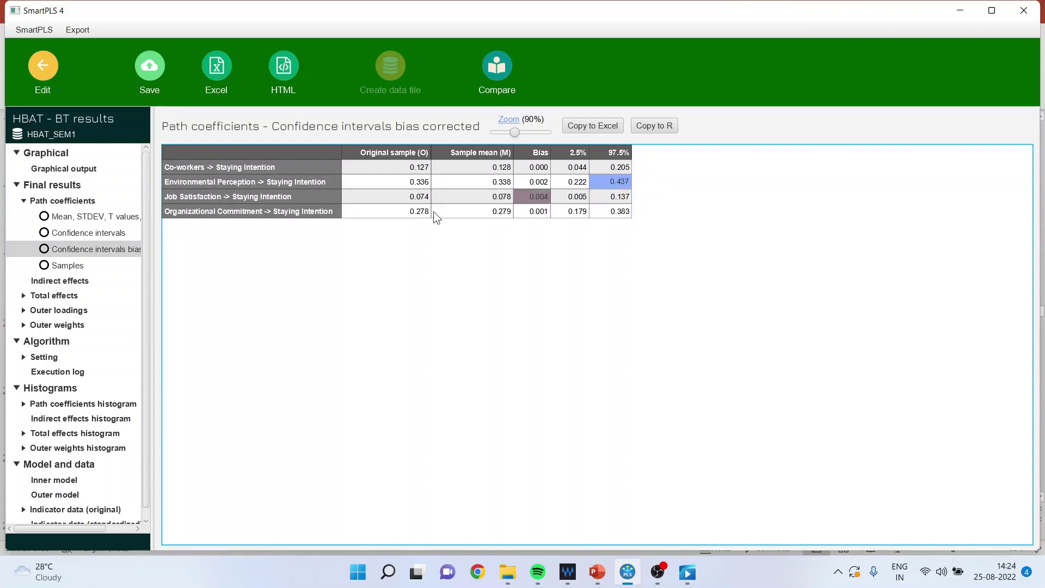
Step: Examine the lower and upper confidence bounds of the Job Satisfaction and Organizational Commitment paths to Staying Intention
click(190, 197)
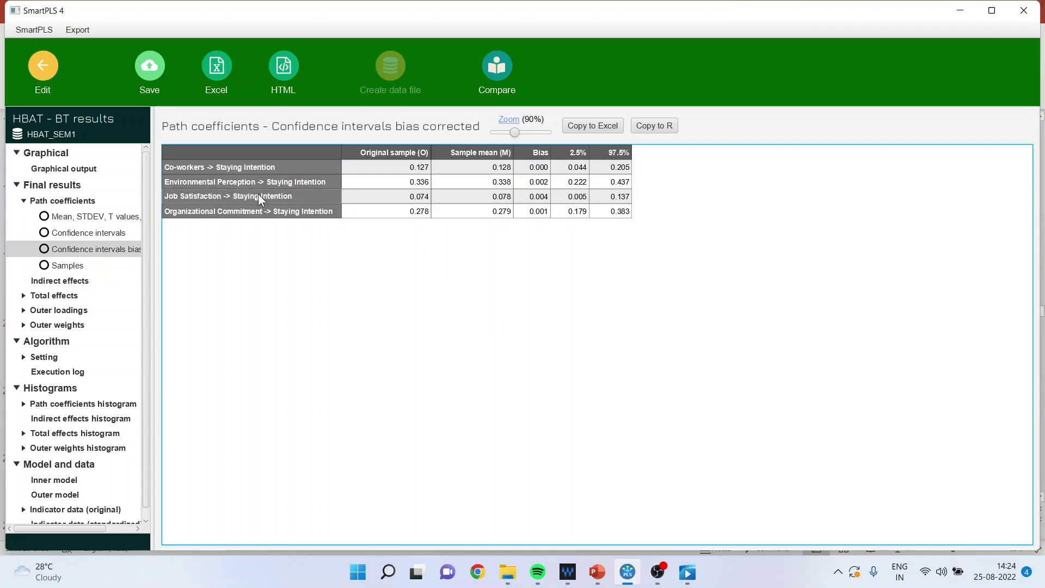
click(572, 182)
click(576, 194)
click(586, 208)
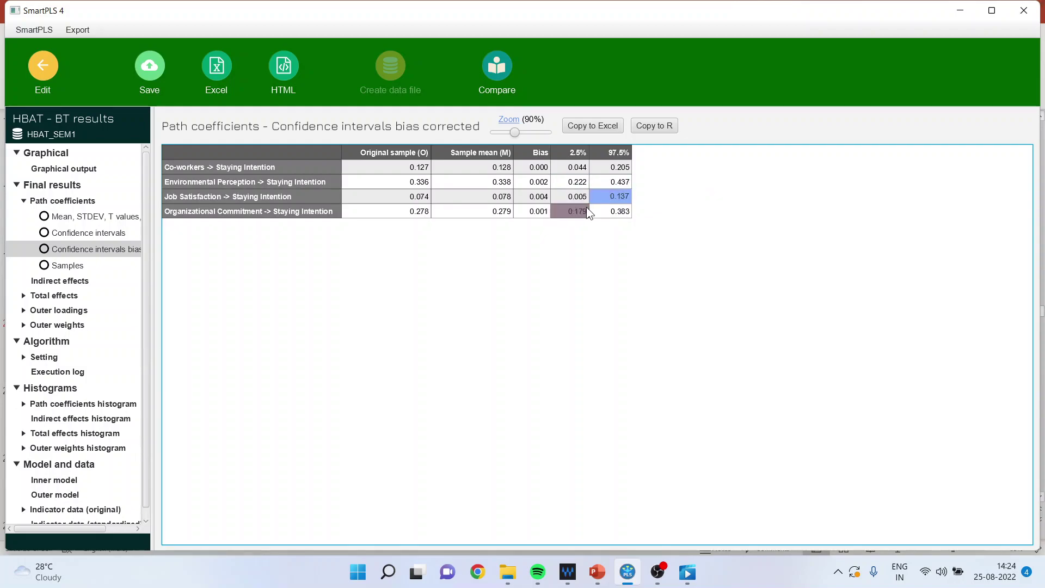
click(612, 210)
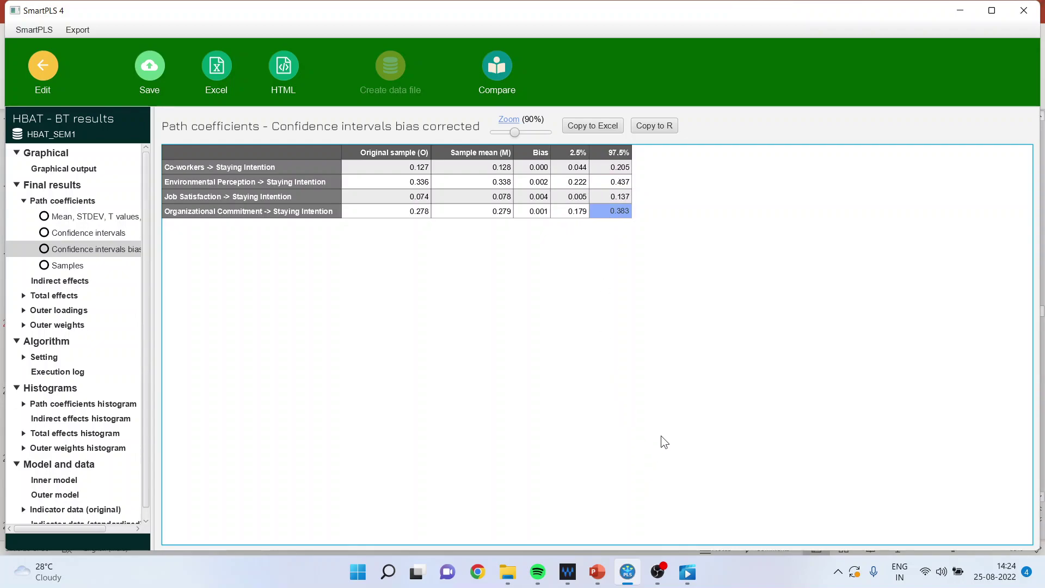
Step: Switch to PowerPoint and present slide 20 on Step 3, the coefficient of determination (R²)
click(597, 571)
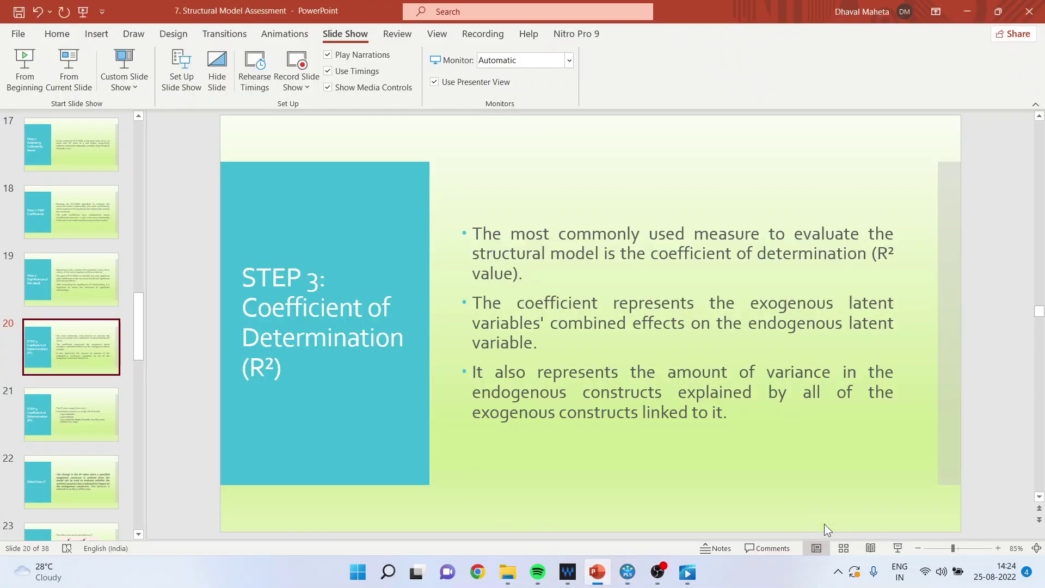
click(899, 546)
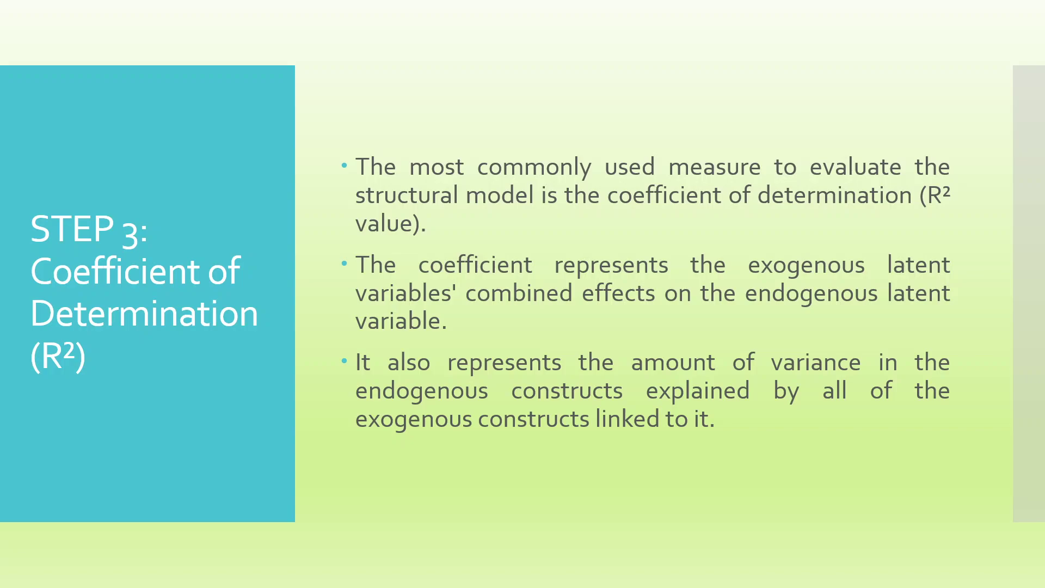
key(Escape)
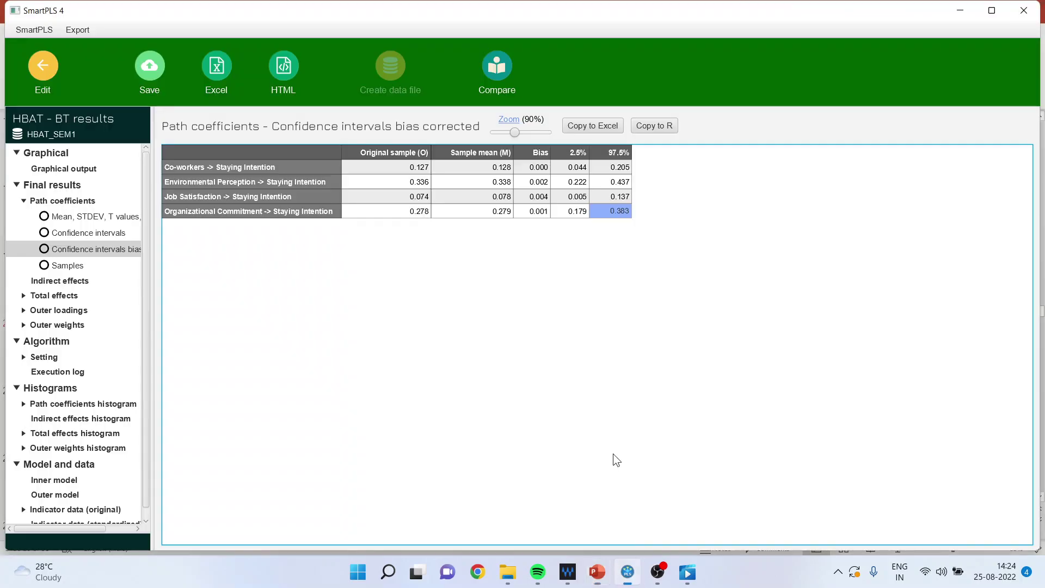
Step: Return to the HBAT model in SmartPLS and run the PLS-SEM algorithm with the Path weighting scheme, standardized results and default initial weights
click(614, 457)
click(38, 65)
click(180, 76)
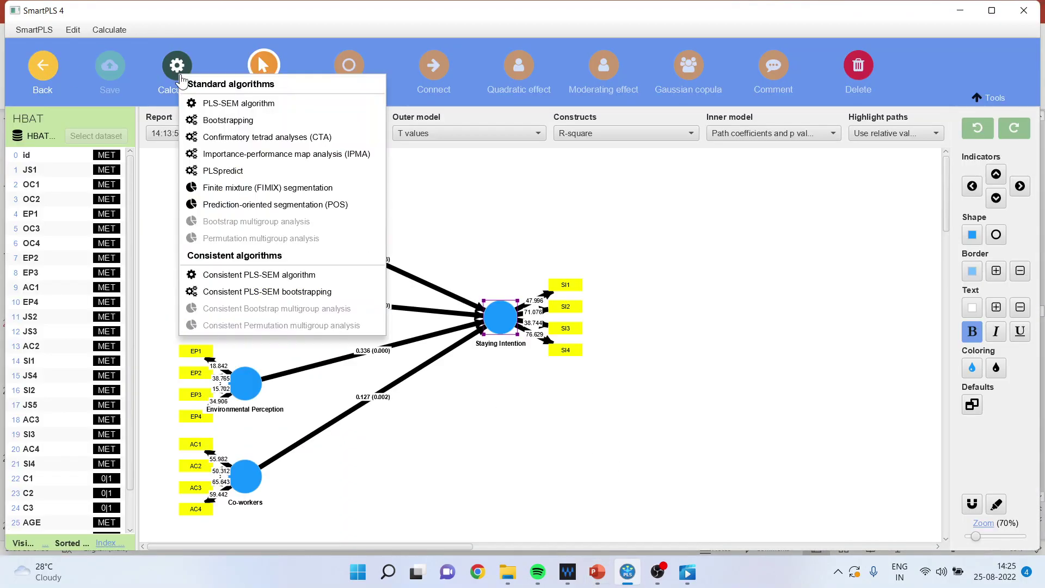
click(241, 104)
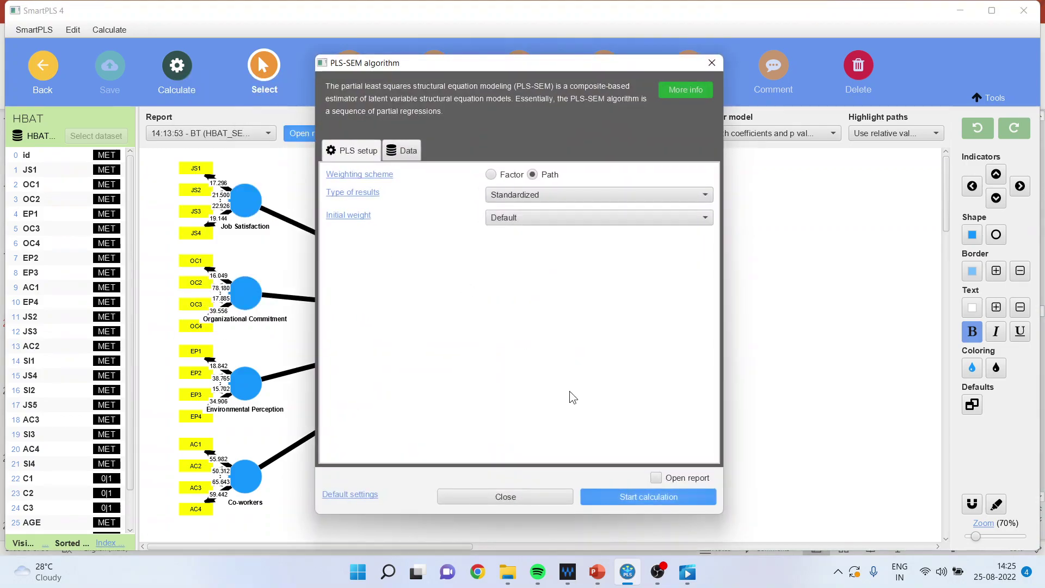
click(623, 496)
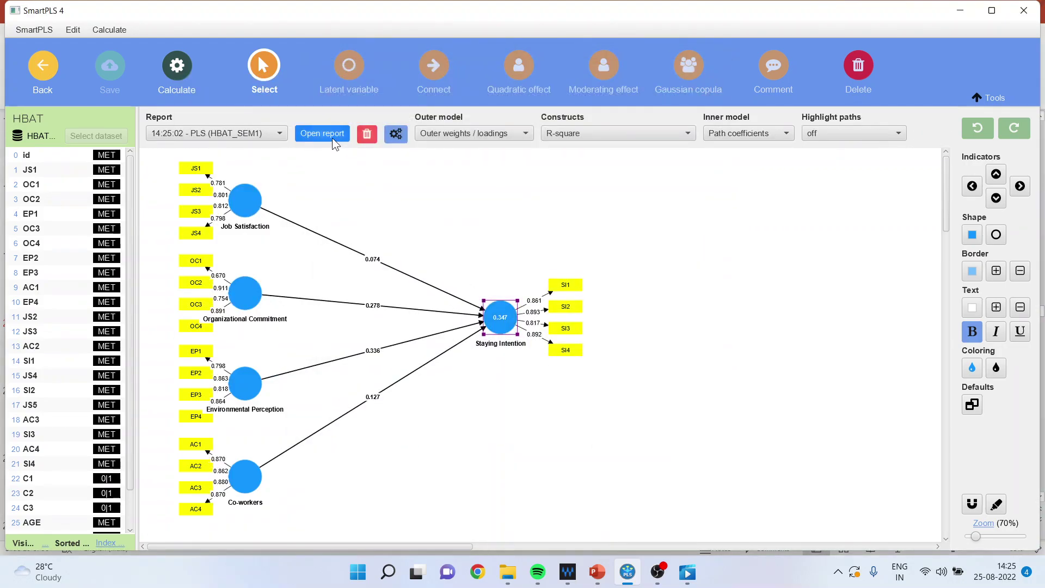
Step: Check the Staying Intention construct's results on the model, then view the R-square overview in the PLS report
mouse_move(511, 330)
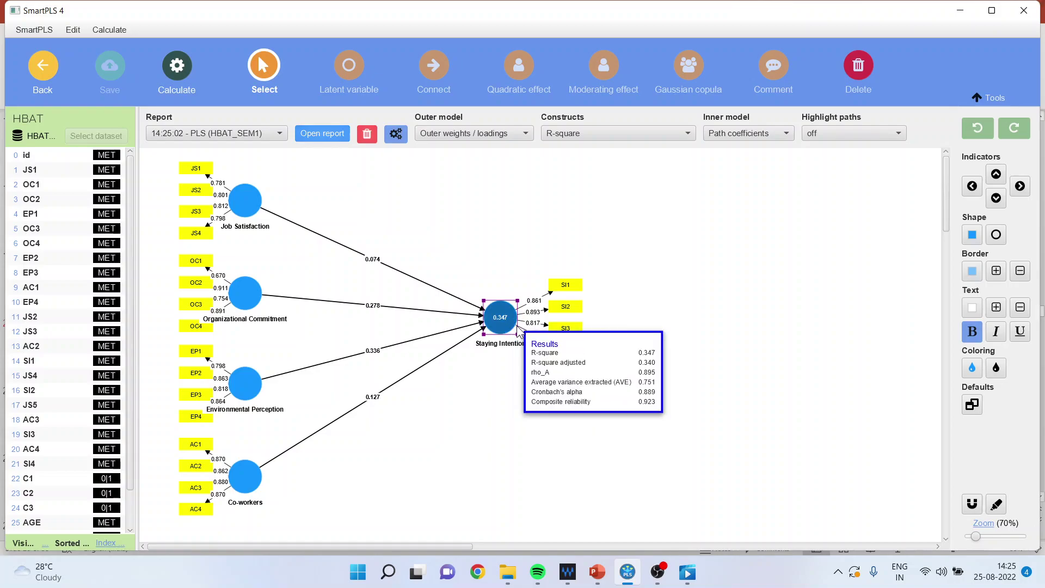
click(331, 135)
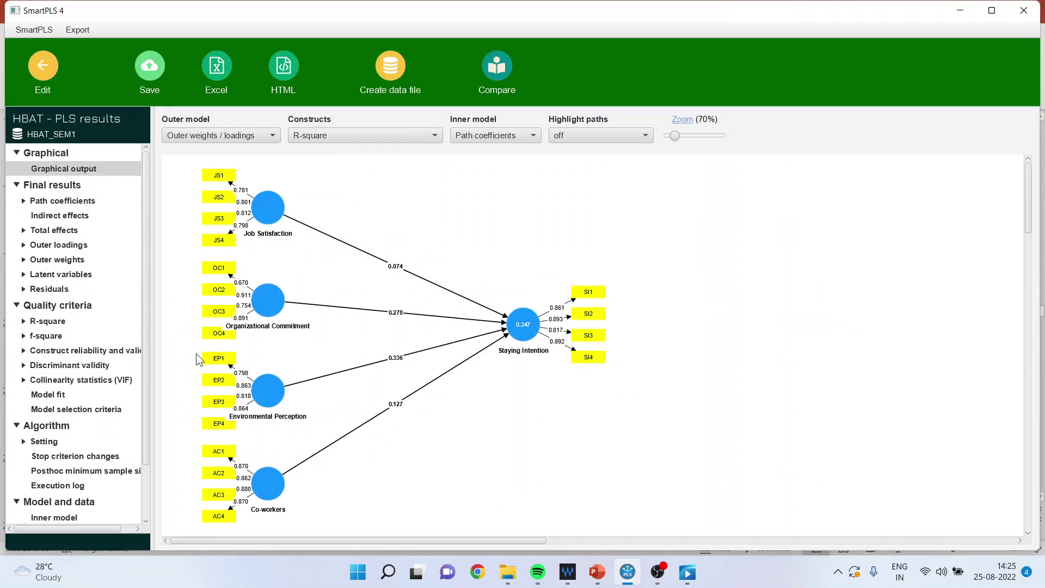
click(42, 322)
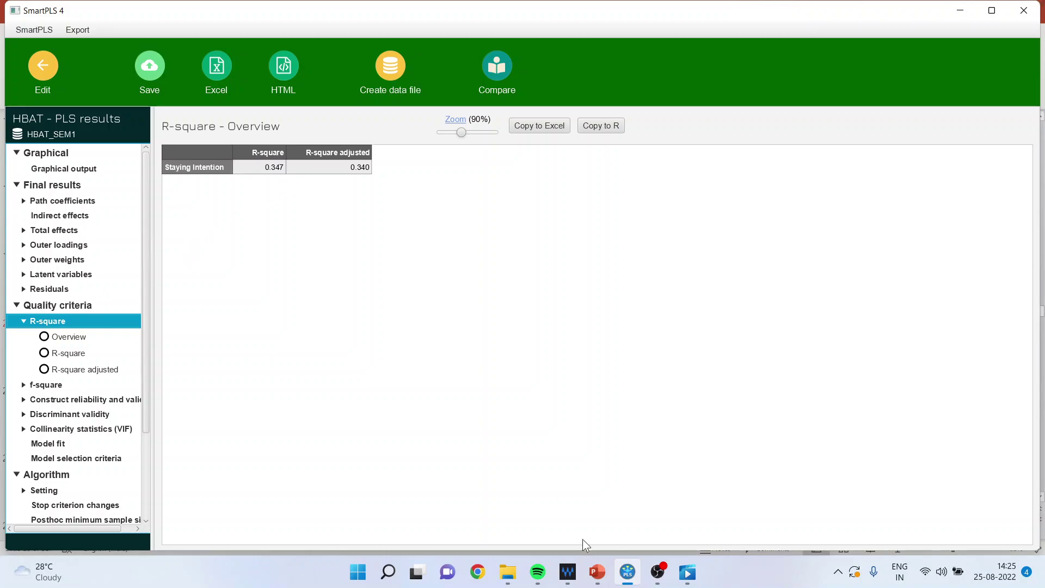
Step: Switch to PowerPoint and present slide 21 on the range and rule-of-thumb thresholds for R²
click(598, 572)
click(87, 420)
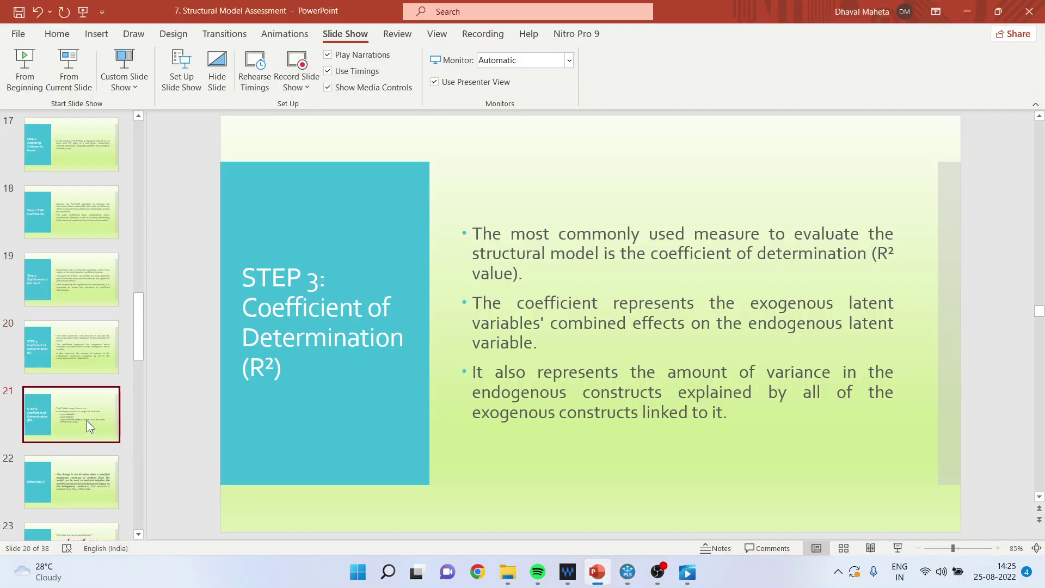
key(shift+F5)
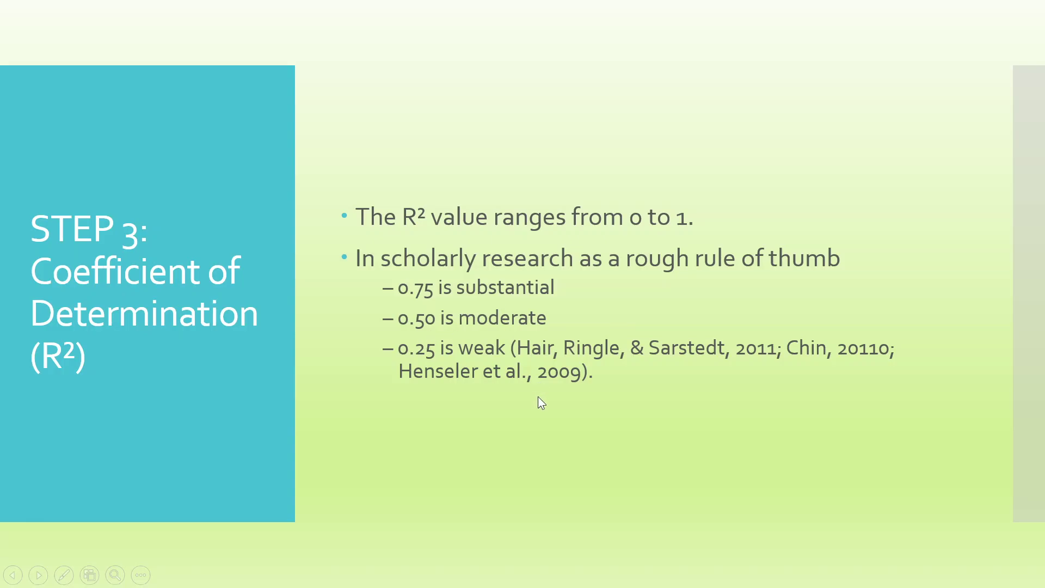
Step: Present slide 22 on Step 4, the f² effect size, in PowerPoint and end the slide show
key(Escape)
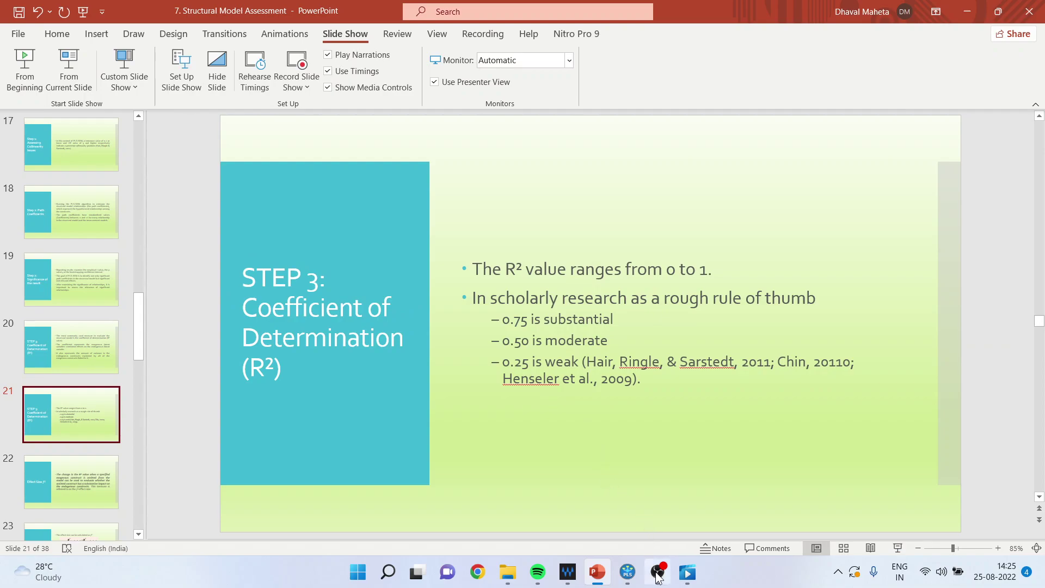
click(627, 571)
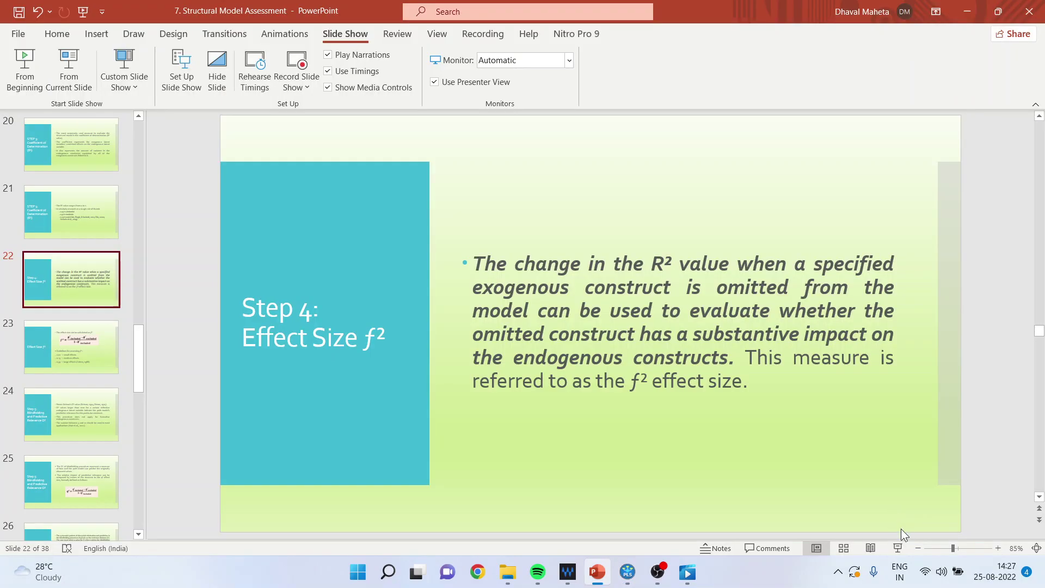
click(898, 548)
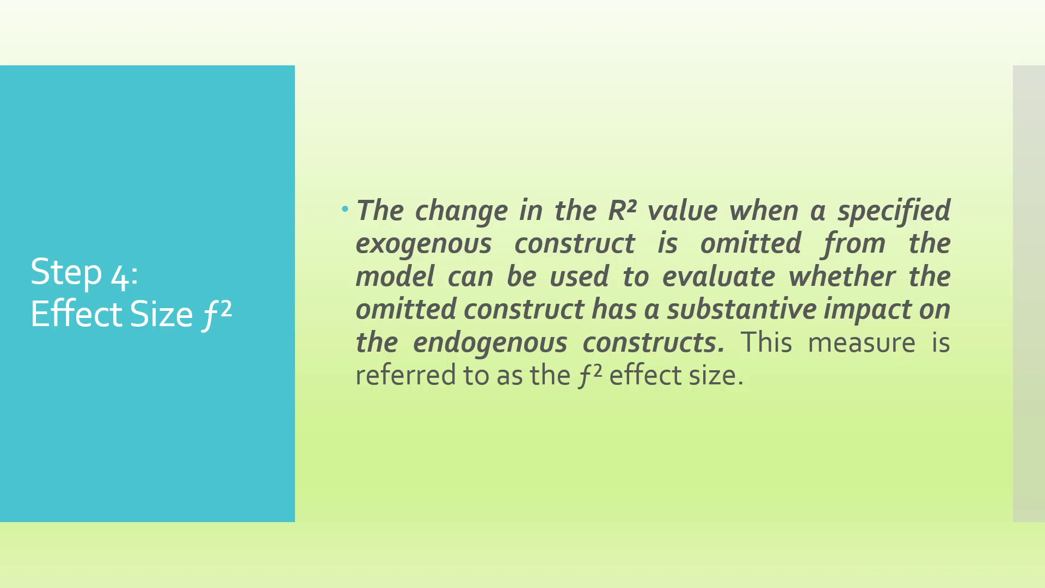
key(Escape)
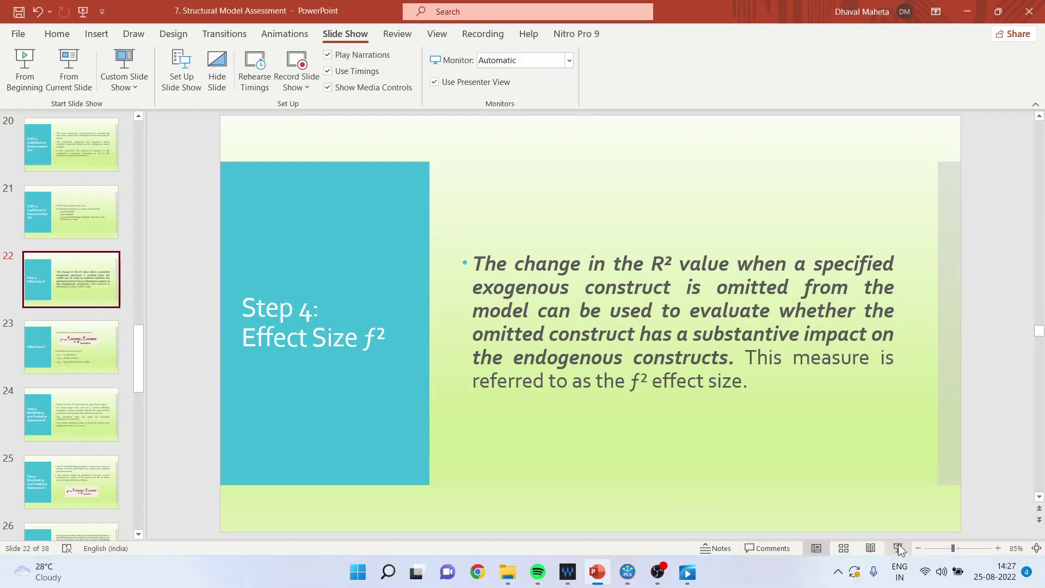
Step: Return to the HBAT model in SmartPLS, delete the Job Satisfaction construct to compare Staying Intention's R², and undo the deletion
click(627, 571)
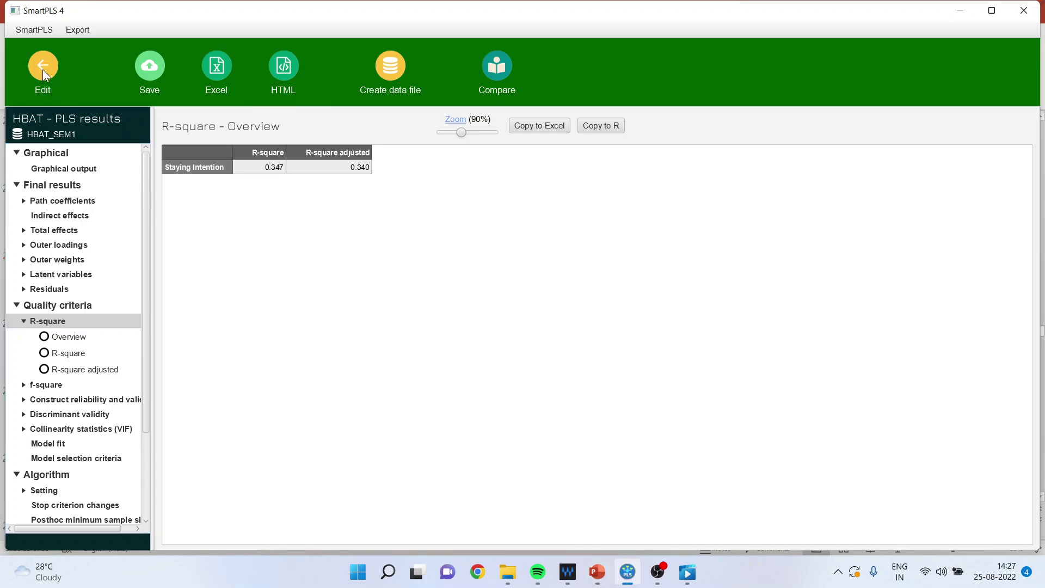
click(42, 68)
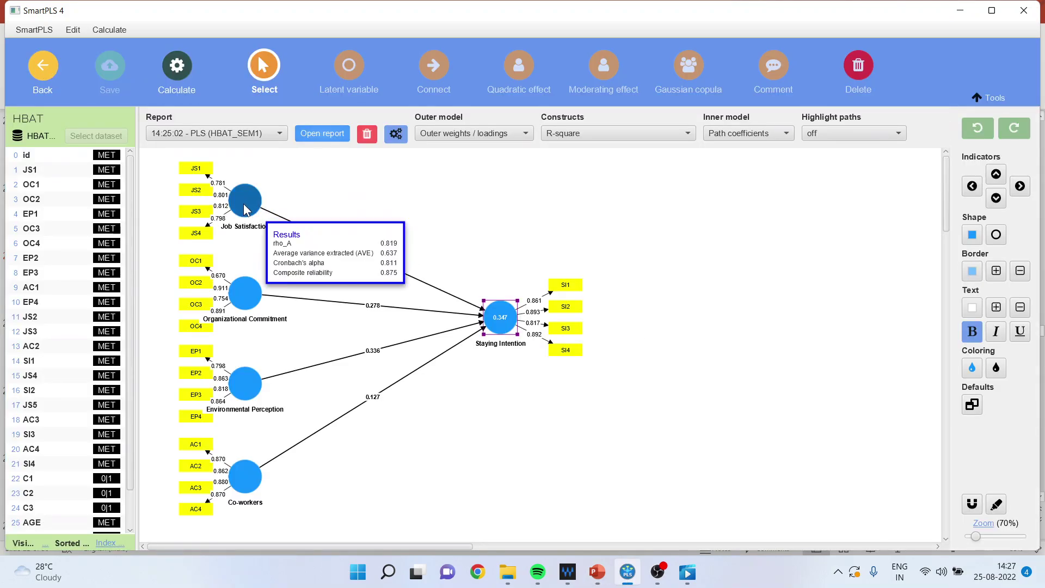
mouse_move(500, 318)
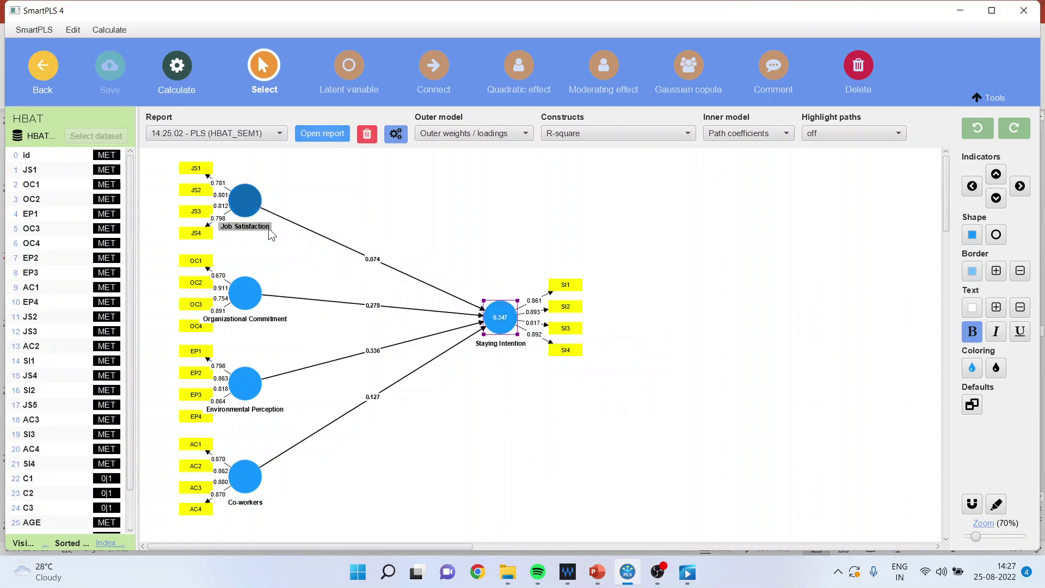
mouse_move(256, 212)
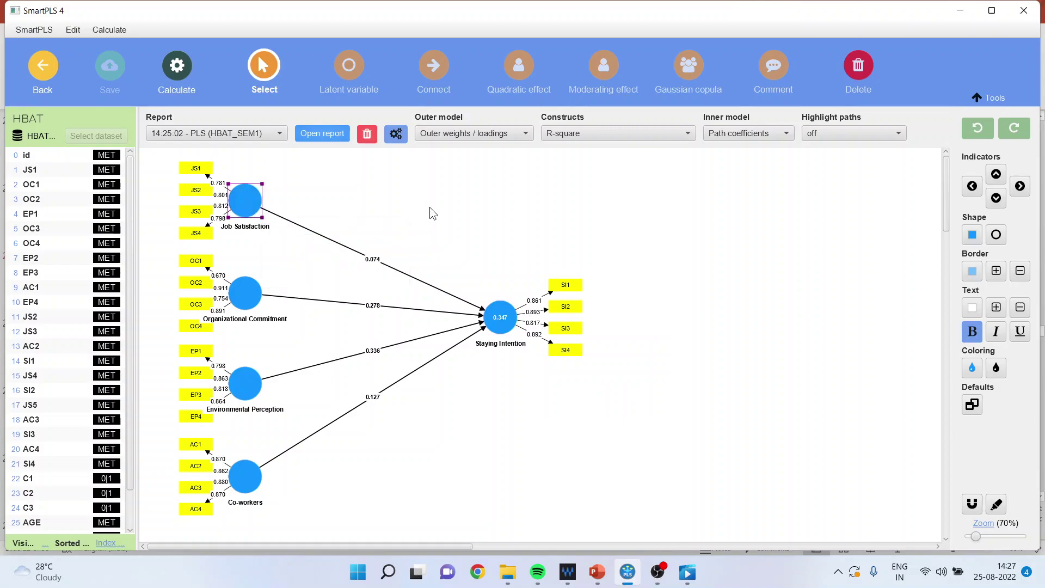
key(Delete)
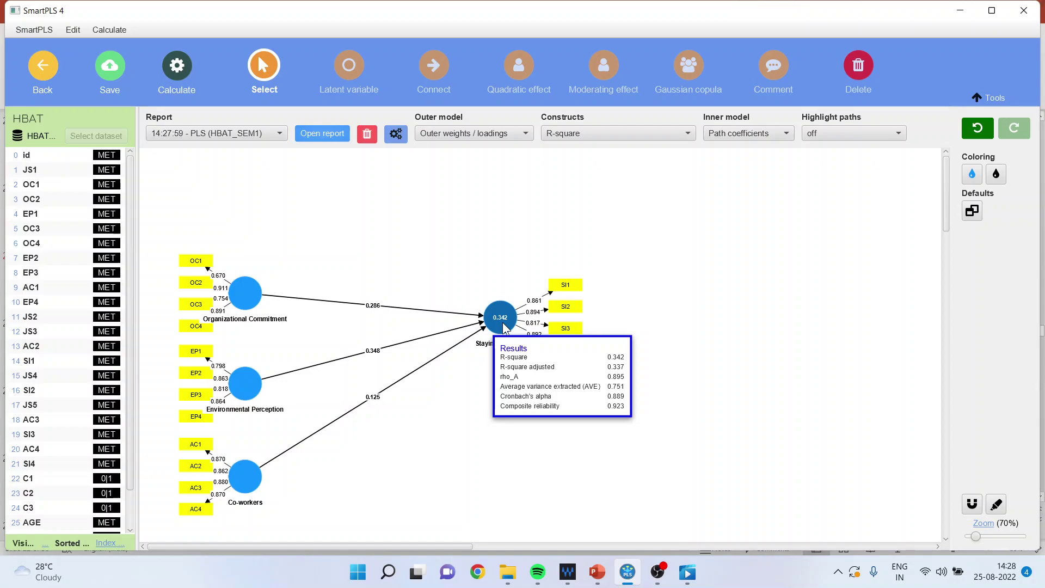
key(ctrl+z)
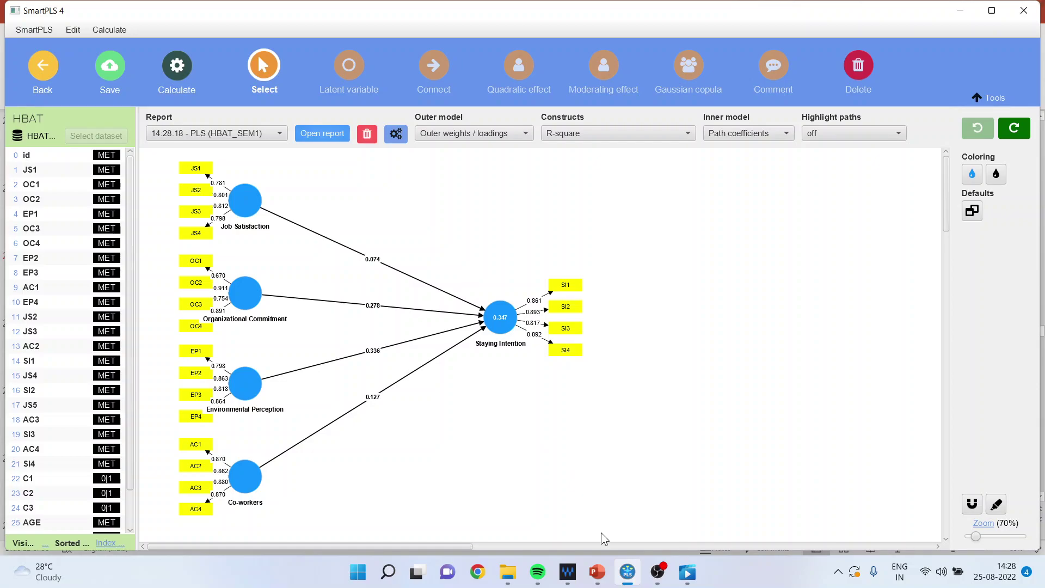
Step: Switch to PowerPoint and present slide 23 on the f² formula and the guidelines for assessing effect size
click(597, 572)
click(79, 359)
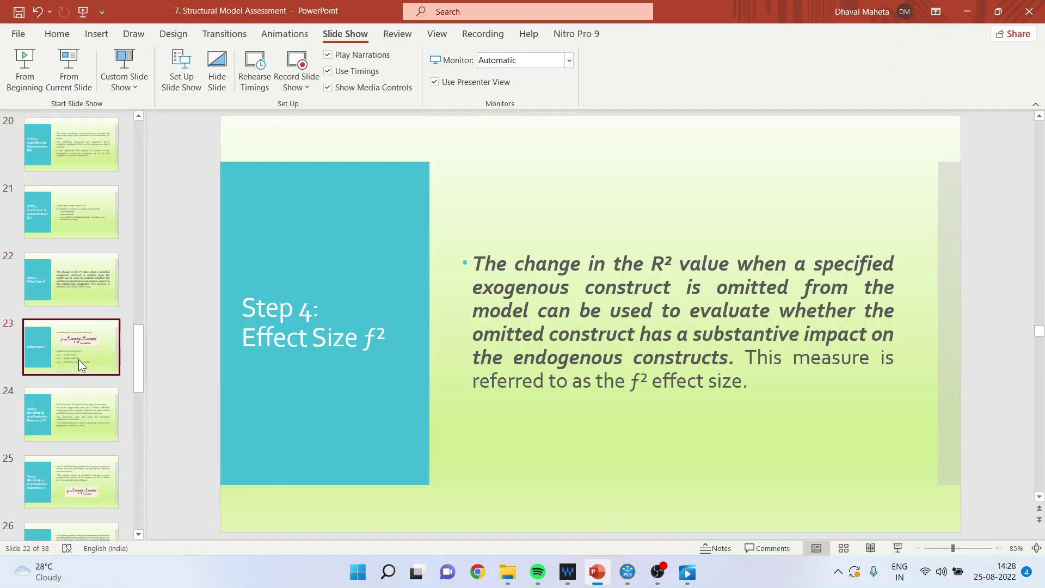
click(897, 548)
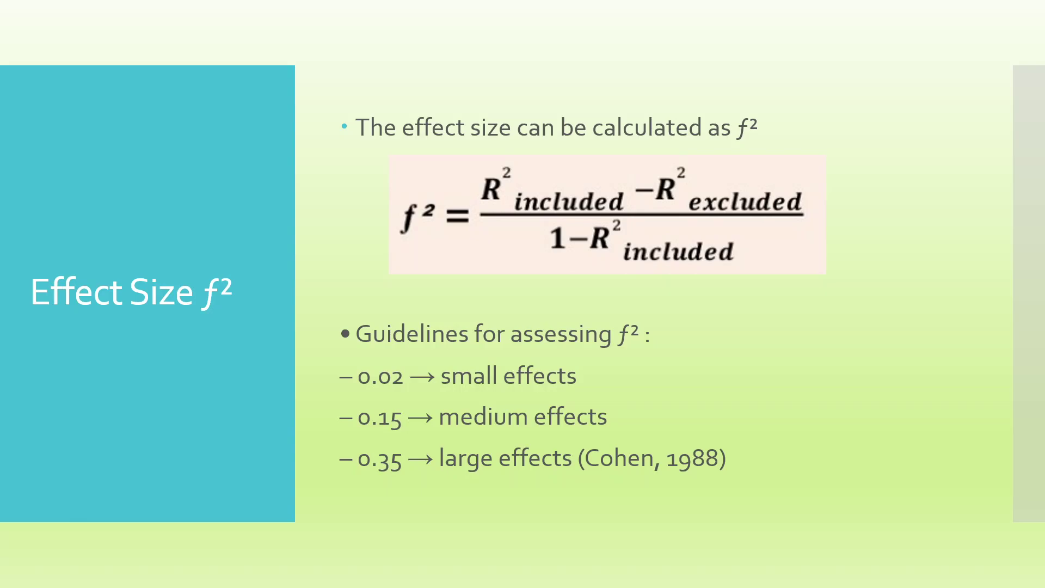
key(Right)
key(Right)
key(Left)
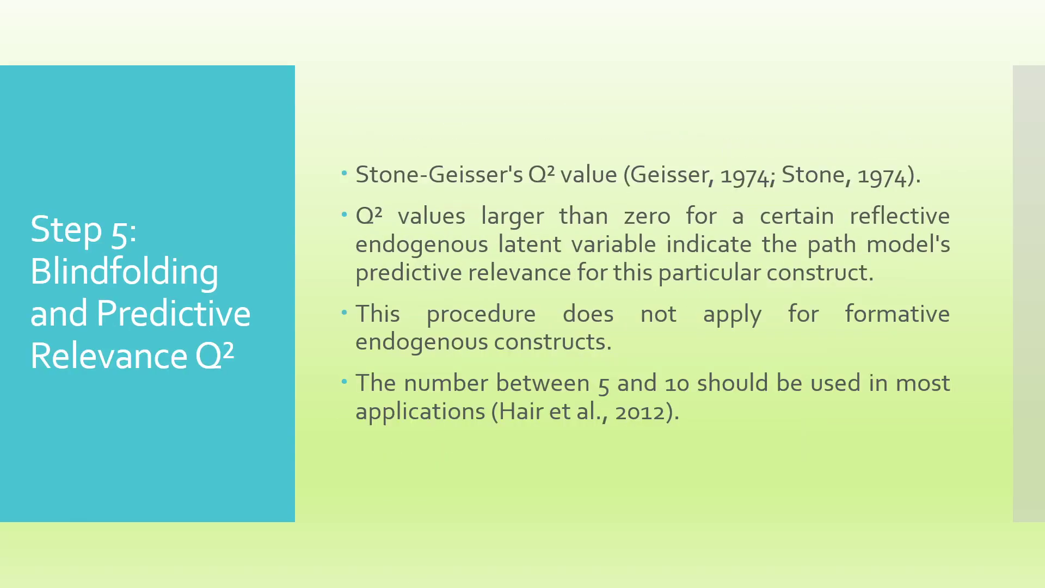
key(Left)
key(Left)
key(Right)
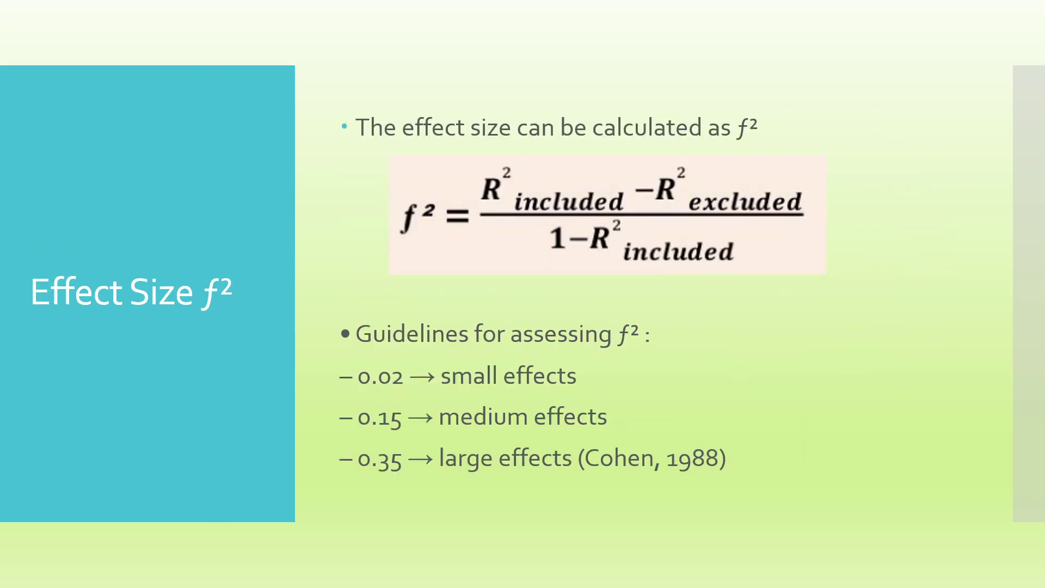
key(Escape)
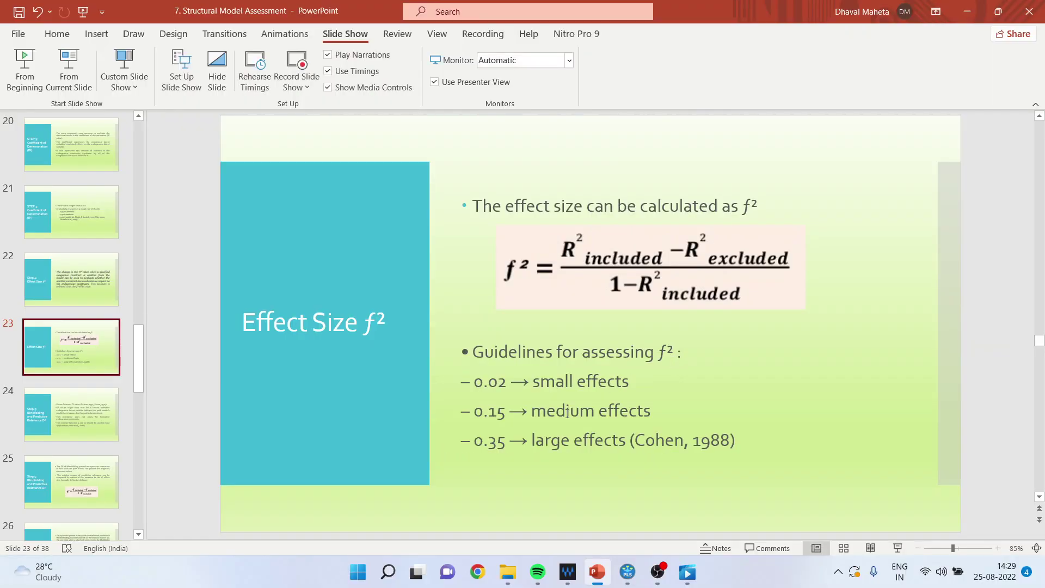
Step: Switch to SmartPLS, open the PLS report's f-square matrix and check each construct's effect size on Staying Intention
click(628, 571)
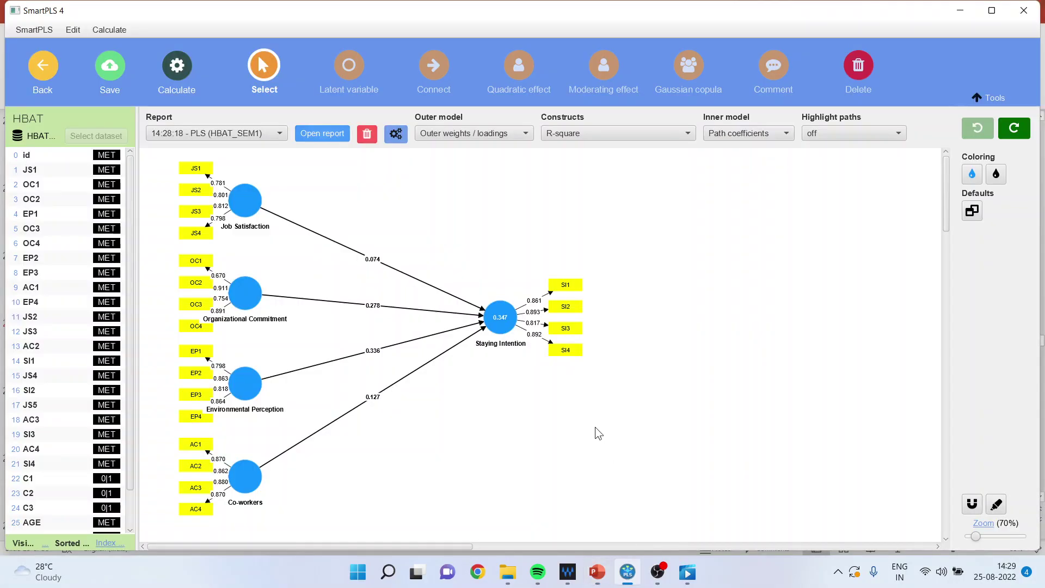
click(328, 135)
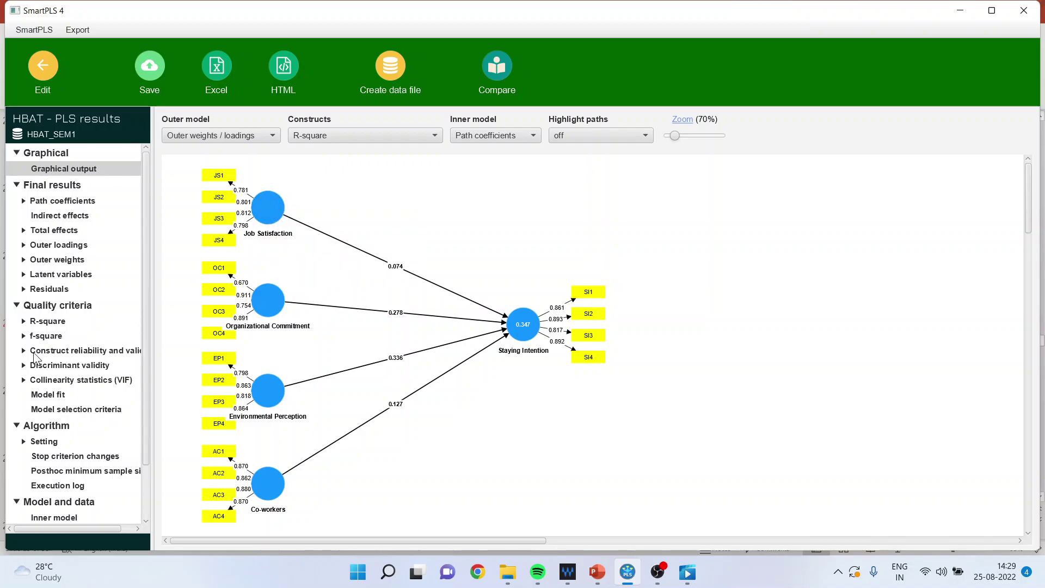
click(24, 336)
click(51, 336)
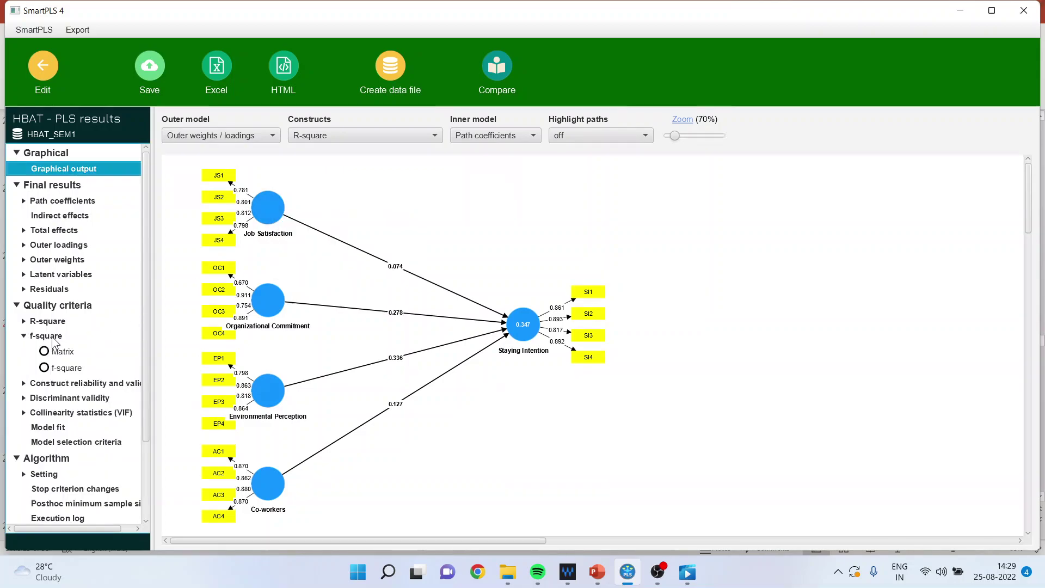
click(706, 167)
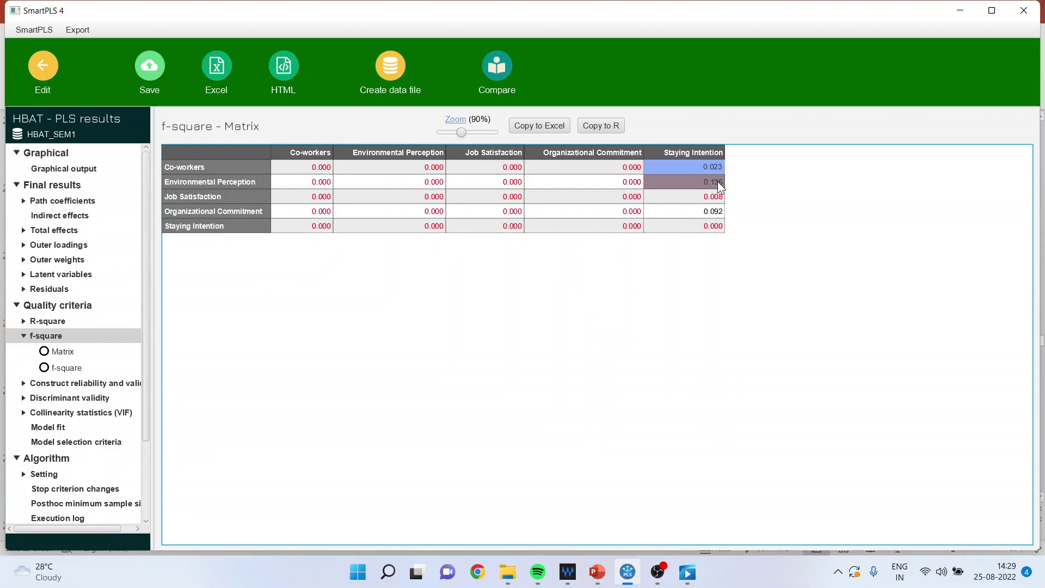
click(719, 181)
click(719, 214)
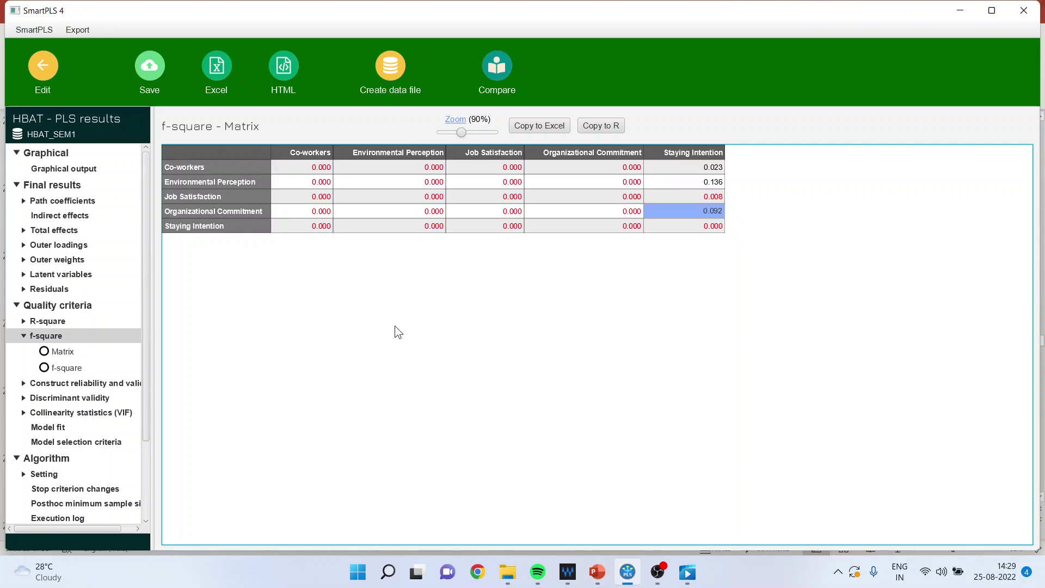
Step: View the f-square bar chart and compare it with the effect size guidelines on PowerPoint slide 23
click(65, 368)
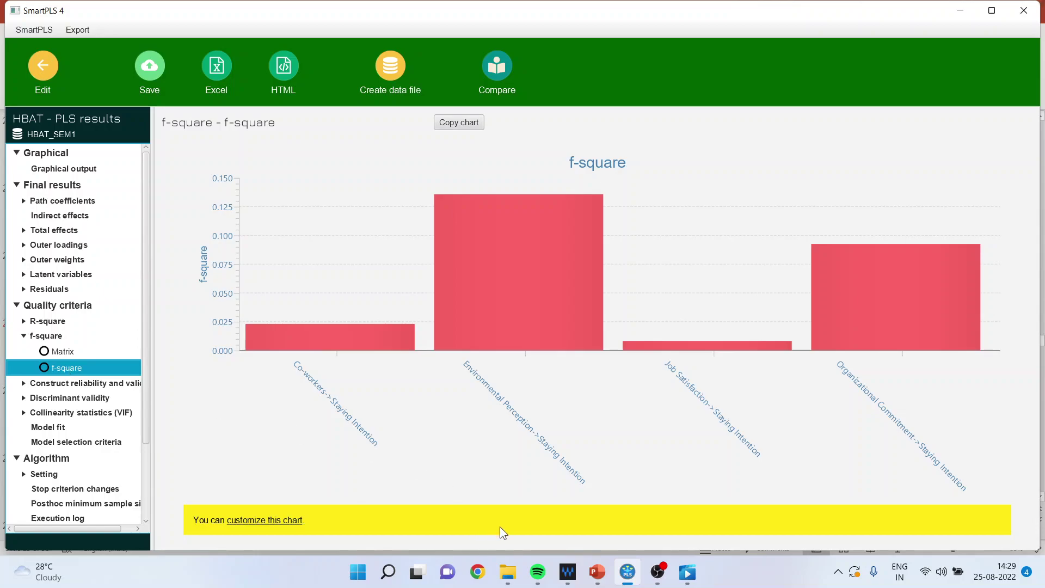
click(597, 571)
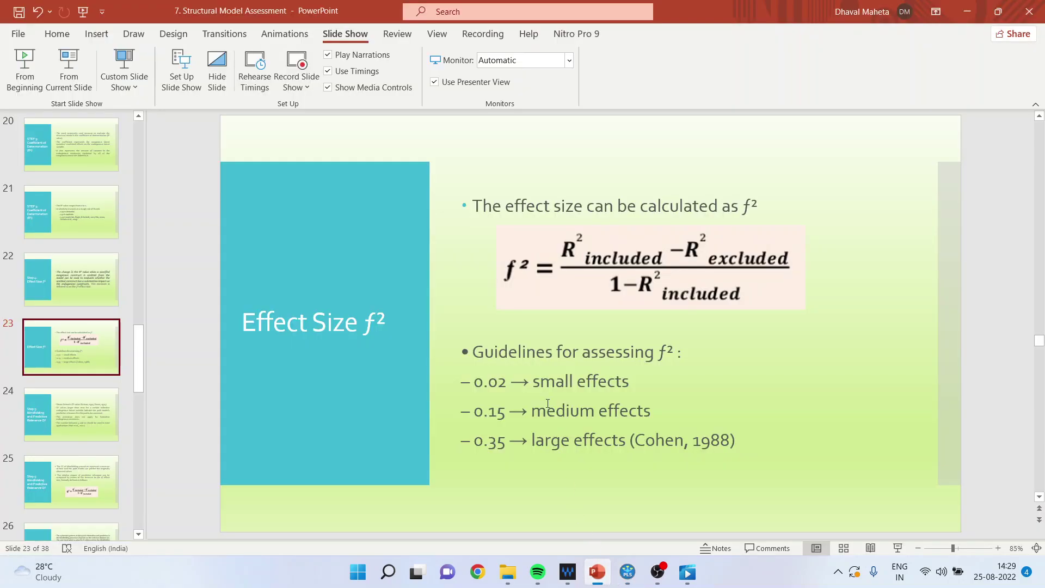
click(628, 571)
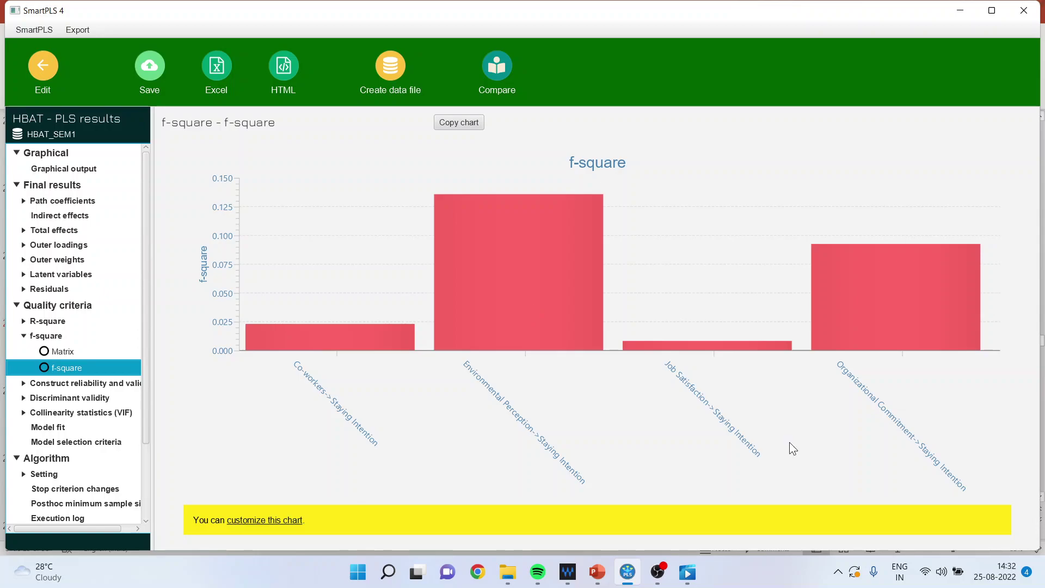
Step: Open the f-square chart's customization options, try a threshold of 0.1 and restore it to 0.15
click(272, 521)
scroll(1001, 488, down, 2)
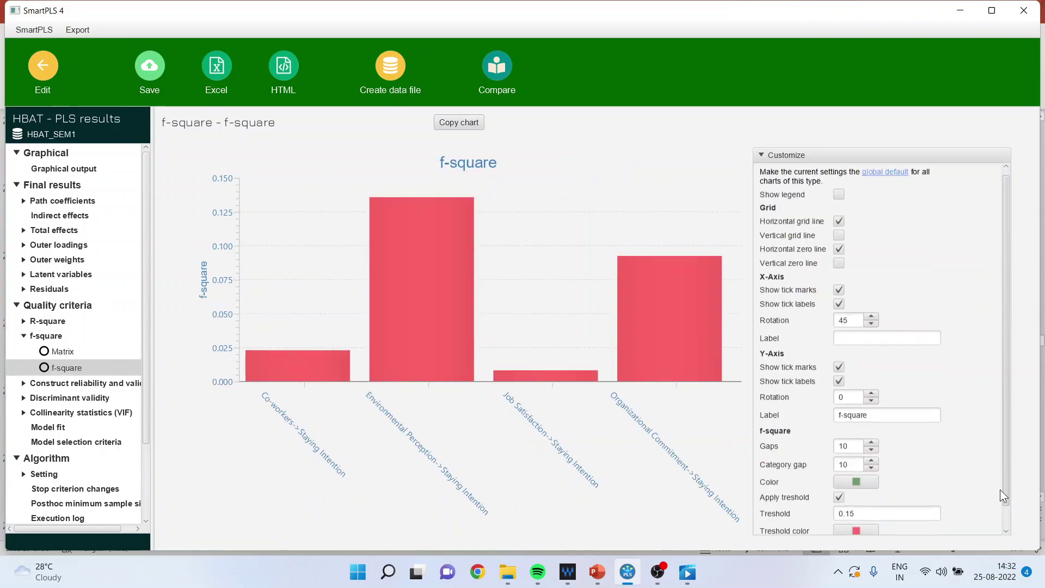
click(855, 490)
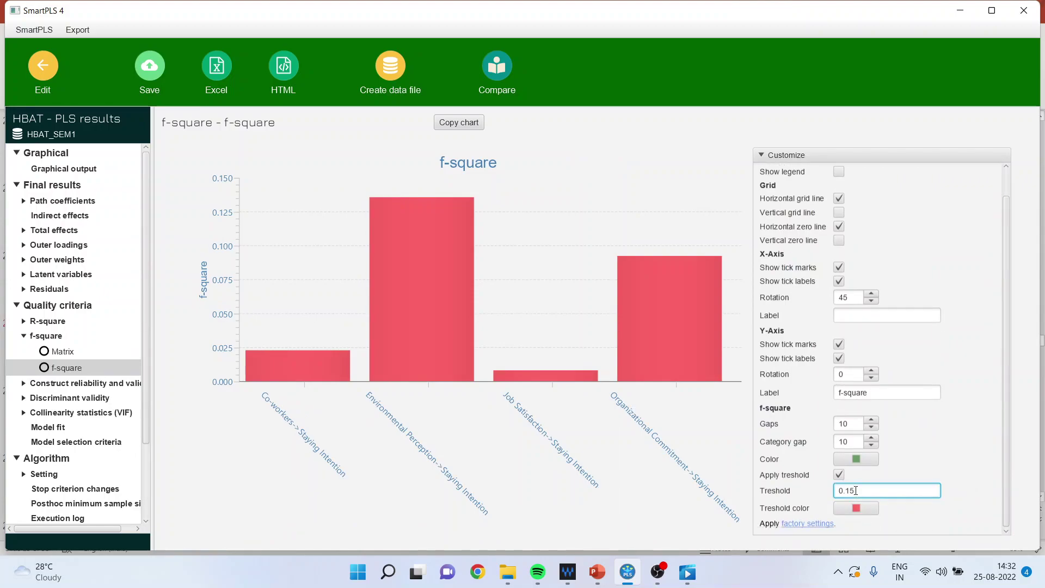
key(BackSpace)
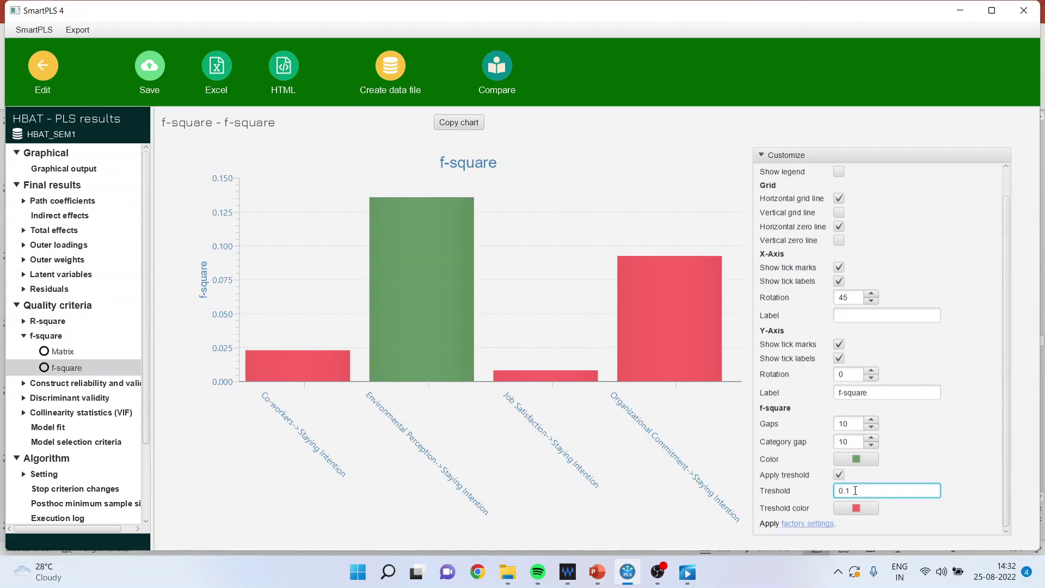
text(5)
Step: View the Model fit results and check the saturated model's SRMR and NFI values
click(53, 428)
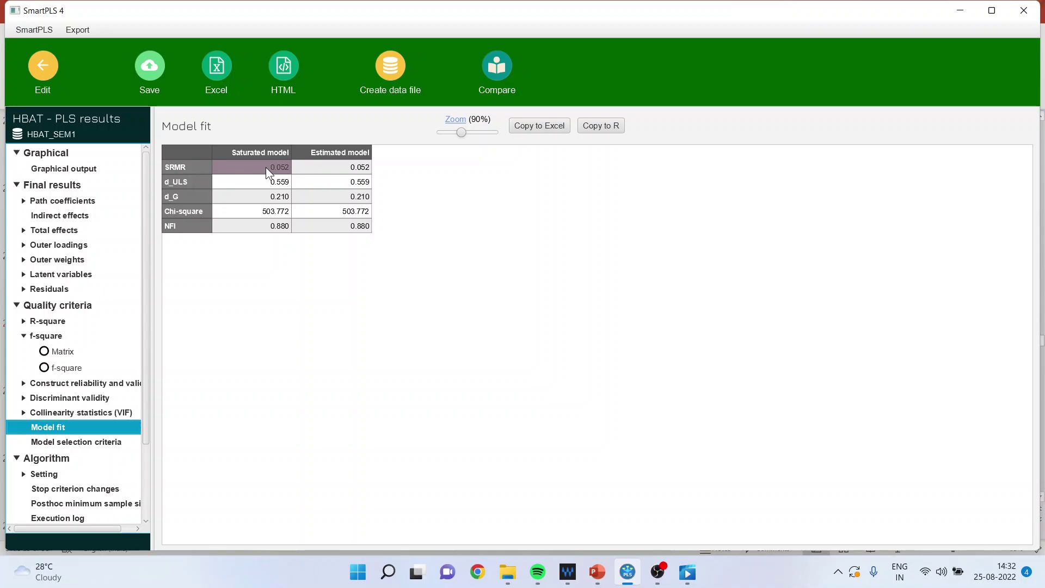
click(282, 167)
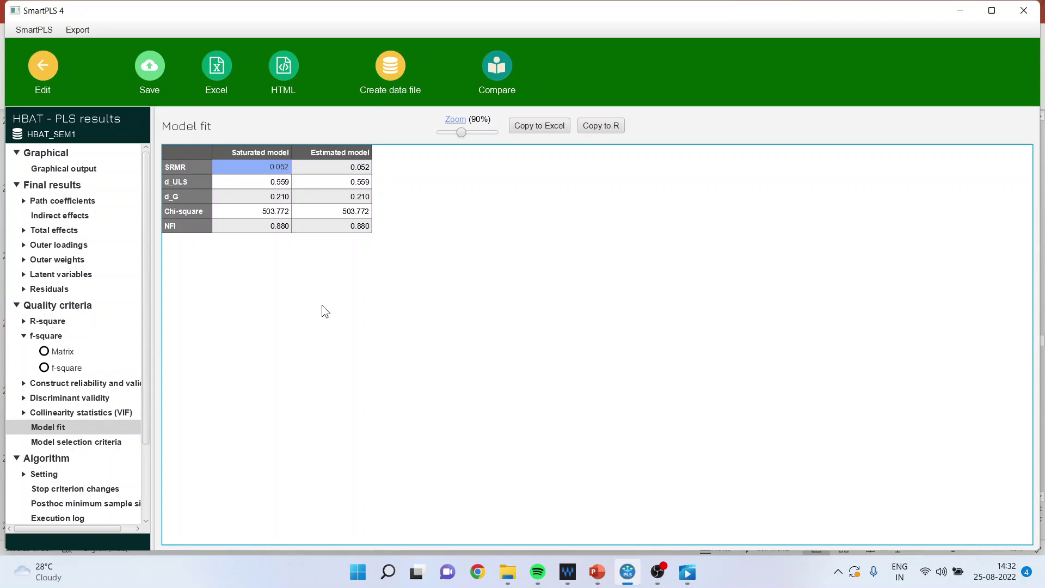
click(272, 225)
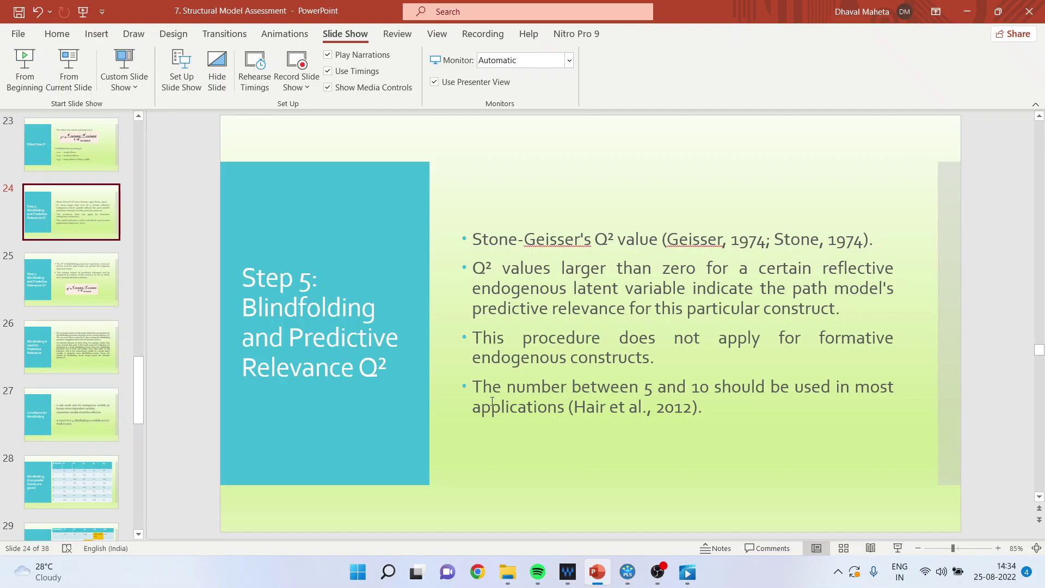
Step: Present PowerPoint slide 24 on Step 5, blindfolding and predictive relevance Q²
click(897, 548)
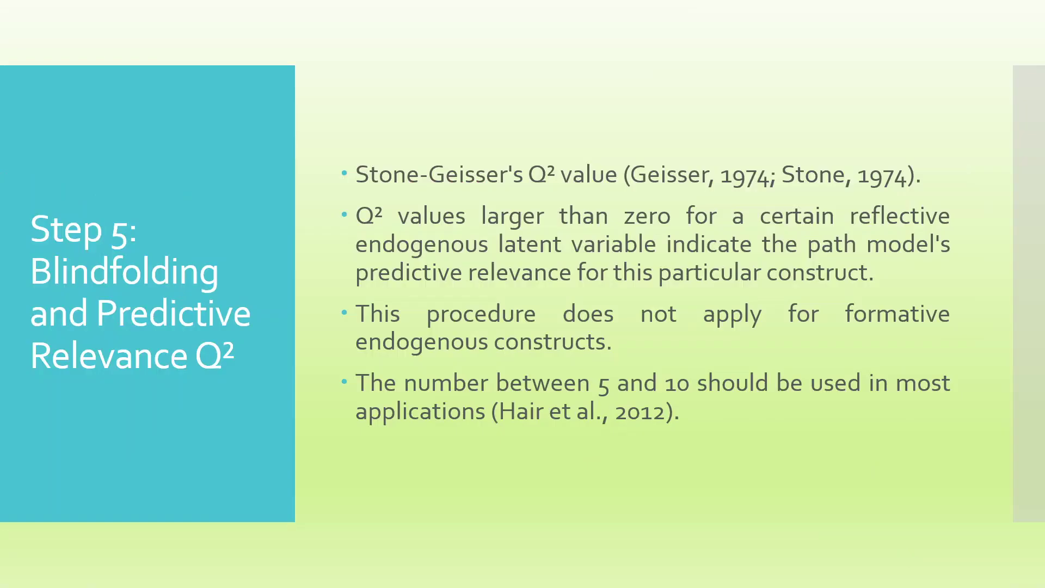
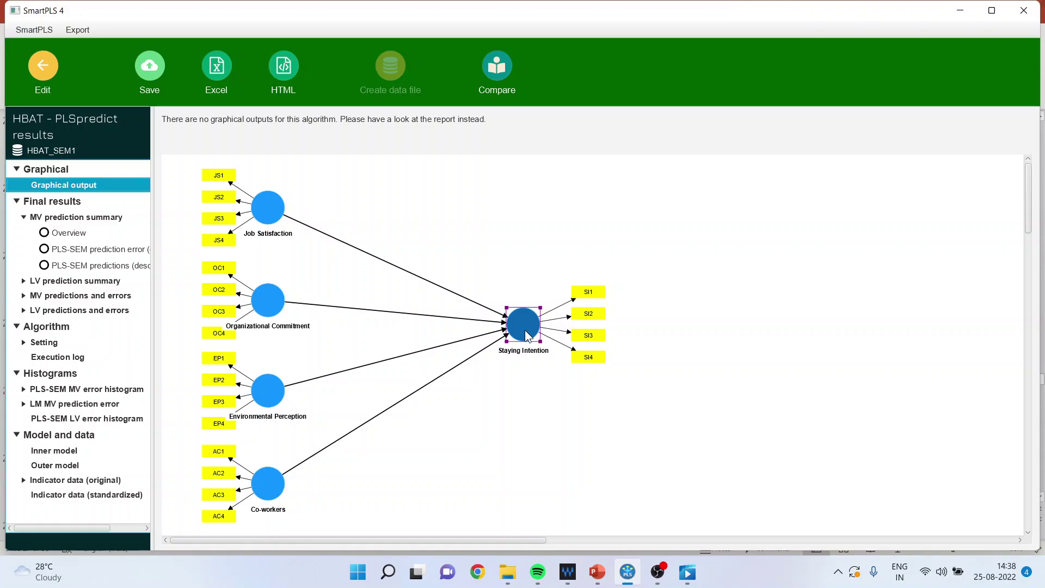
Step: Present the PowerPoint slides from the conditions for blindfolding to the Q² threshold limits, and return to the PLSpredict results in SmartPLS
click(597, 572)
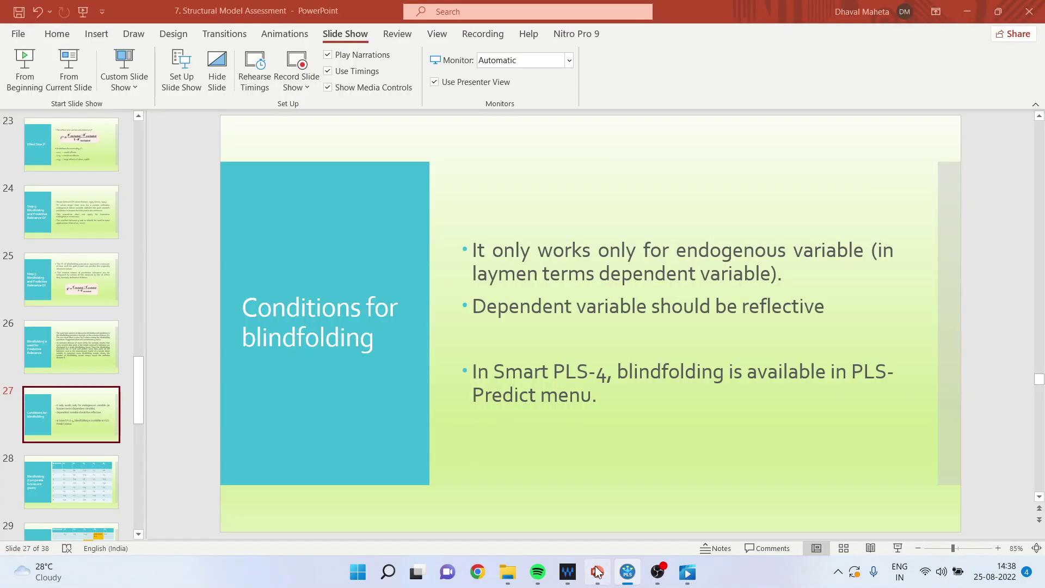
click(898, 547)
key(Right)
key(Right)
key(Right)
key(Right)
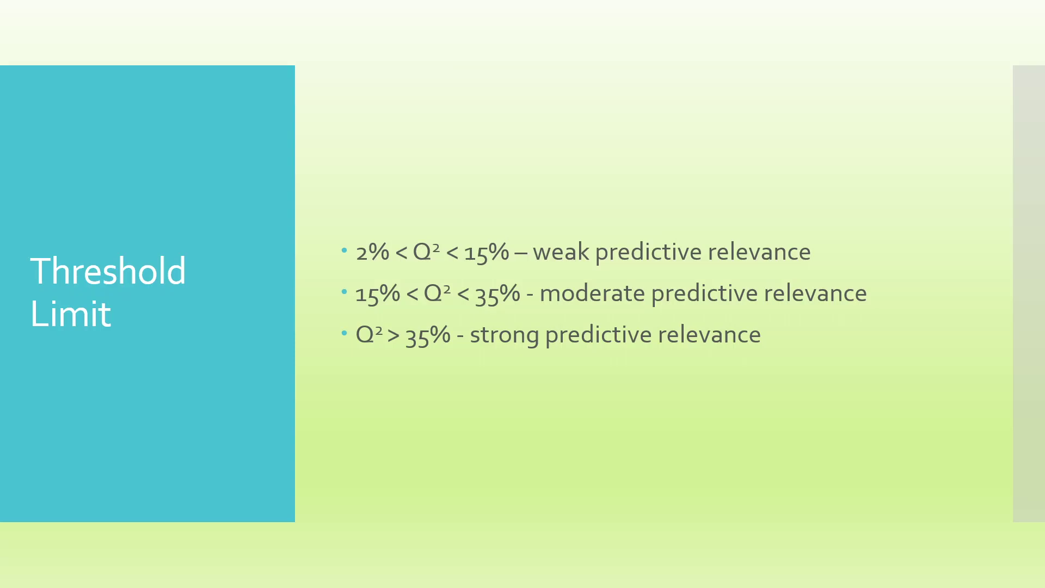
key(Escape)
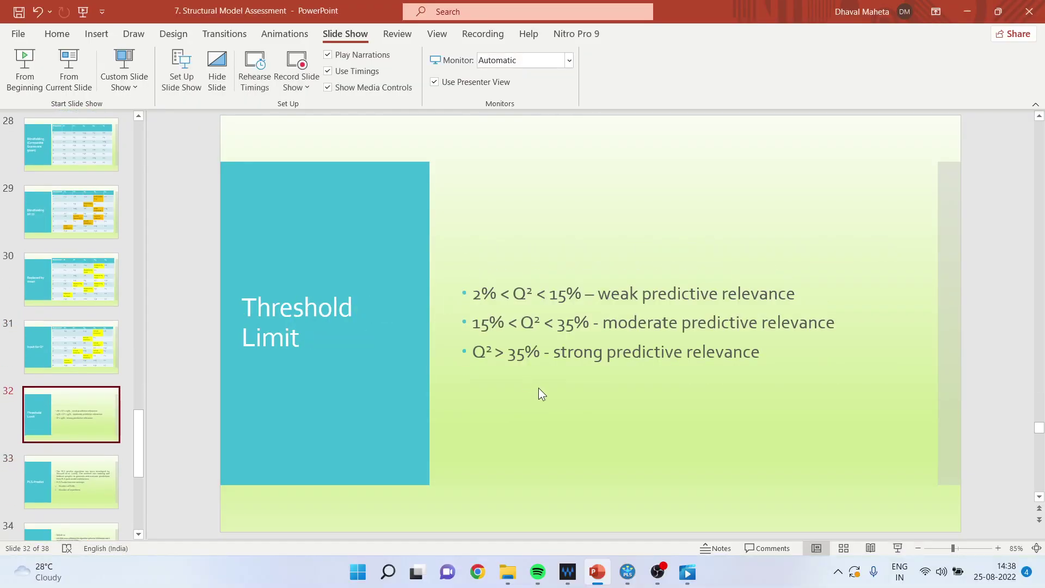
click(627, 581)
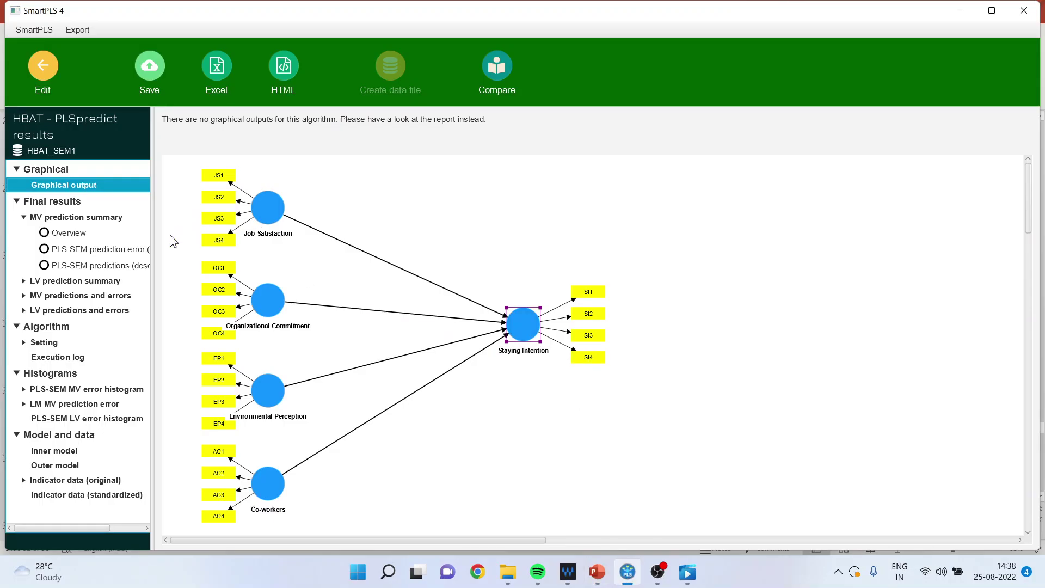
Step: View the MV prediction summary overview and examine the Q²predict values of indicators SI1 to SI4
click(65, 234)
click(259, 171)
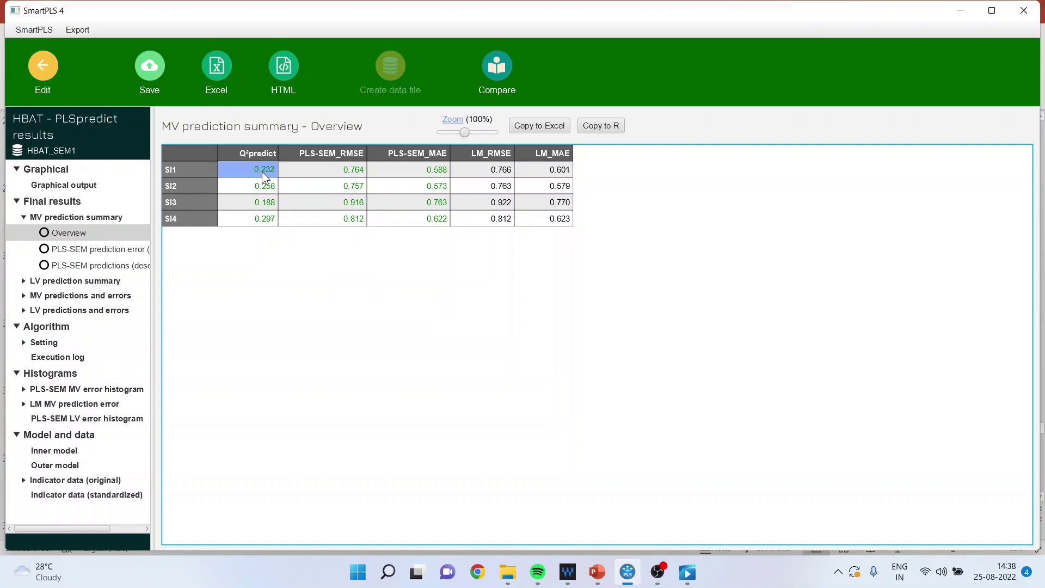
mouse_move(601, 571)
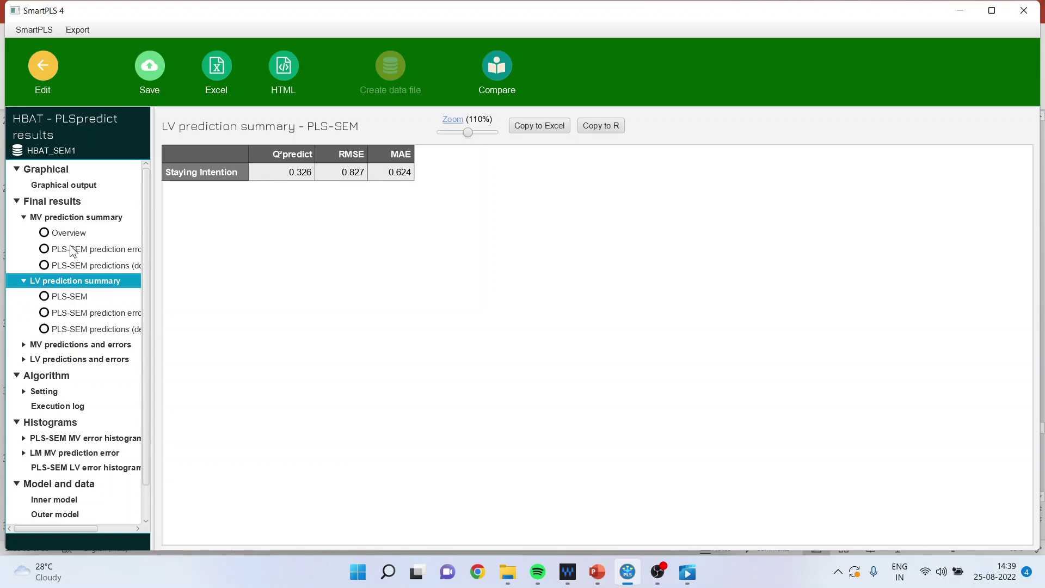
click(60, 216)
click(74, 231)
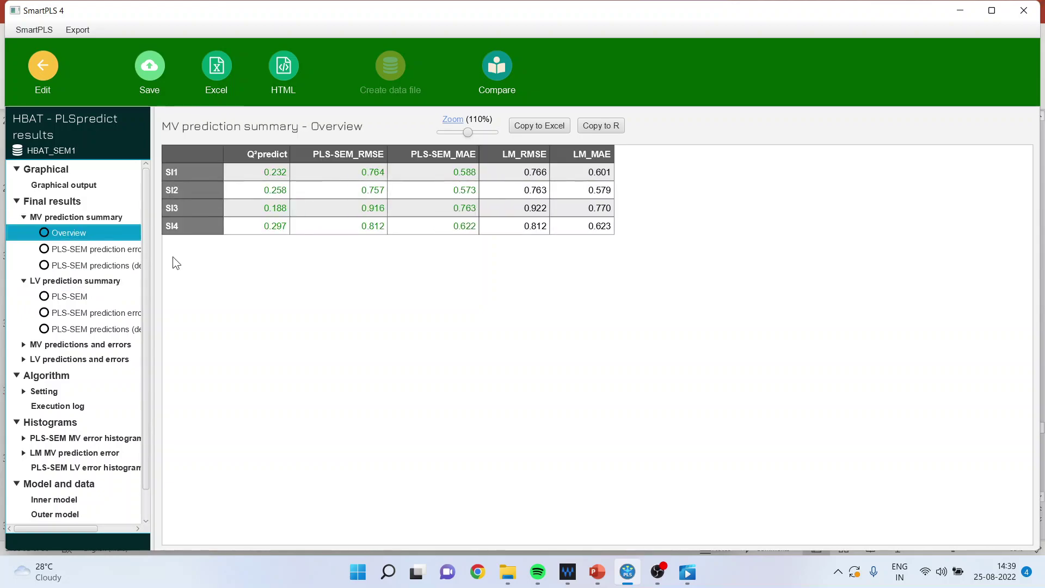
drag(265, 173, 262, 225)
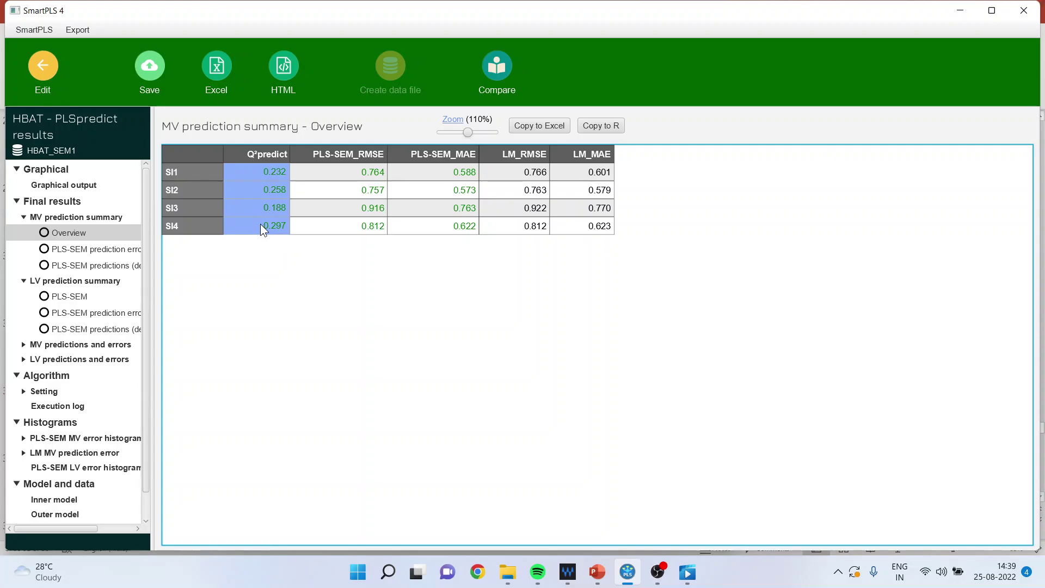
Step: View the PLS-SEM results of the LV prediction summary and check the Q²predict value of Staying Intention
click(76, 281)
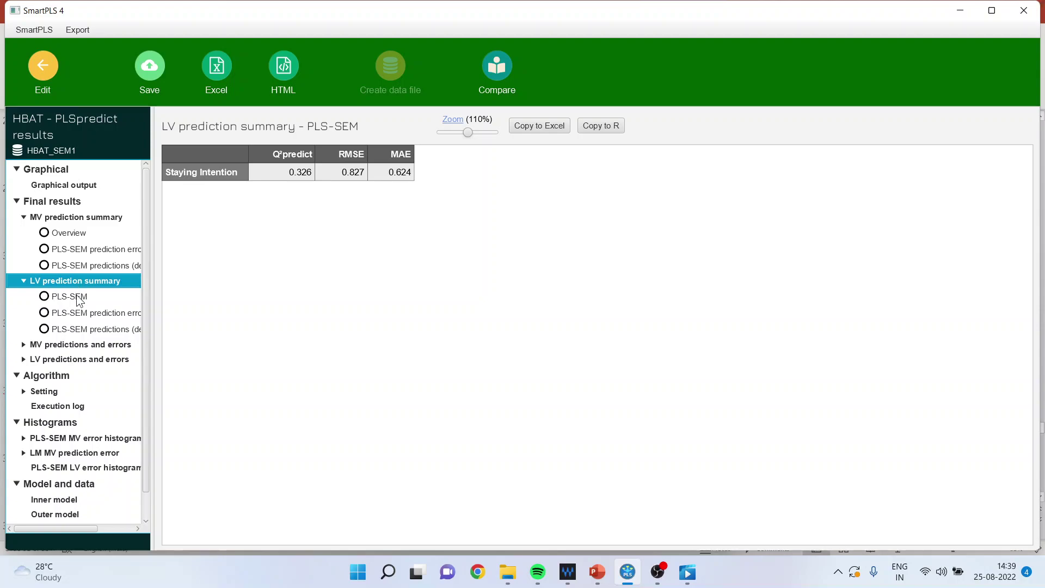
click(76, 297)
click(301, 177)
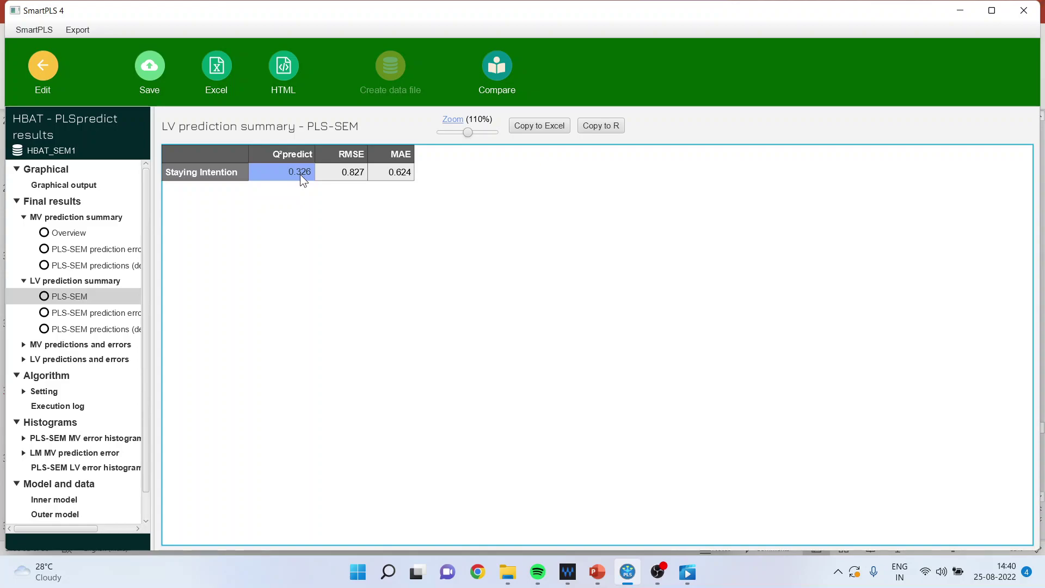
Step: Switch to PowerPoint, highlight the Q² range for moderate predictive relevance on the Threshold Limit slide, and return to SmartPLS
click(601, 574)
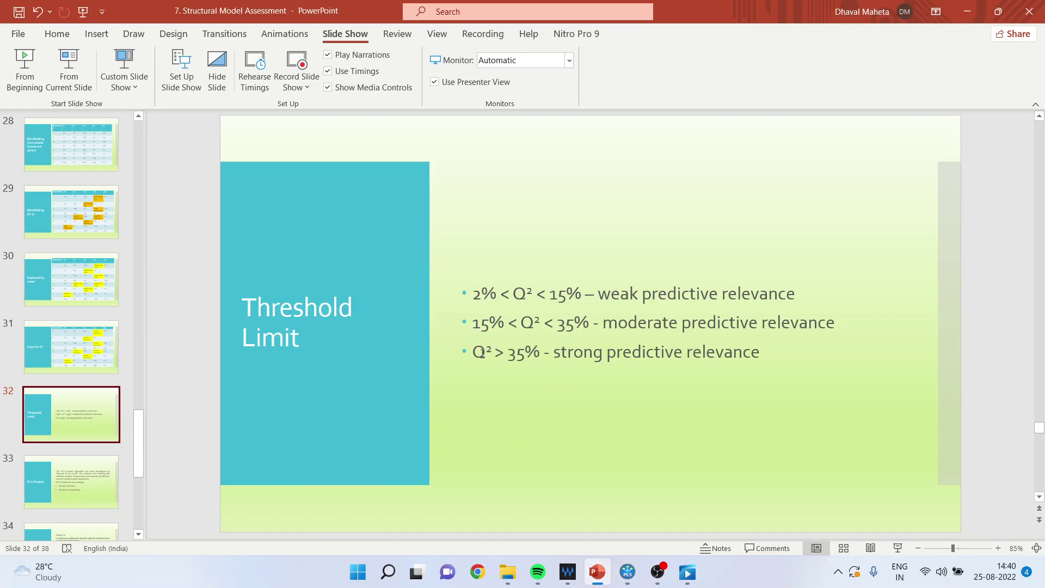
drag(479, 326, 577, 327)
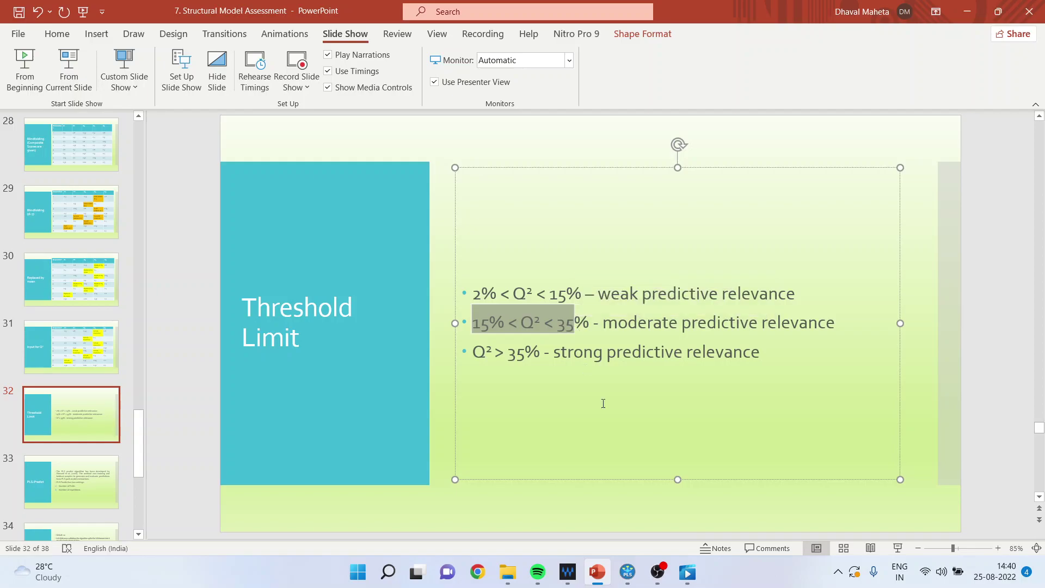
click(627, 572)
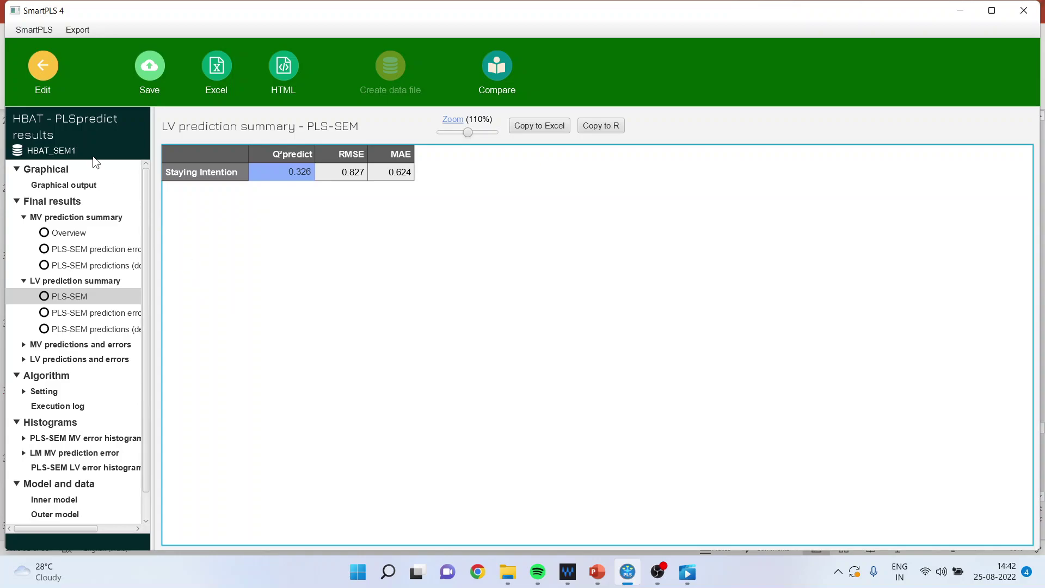
Step: Return to the HBAT model, run the PLS-SEM algorithm with the Path weighting scheme and standardized results, and open its report
click(43, 66)
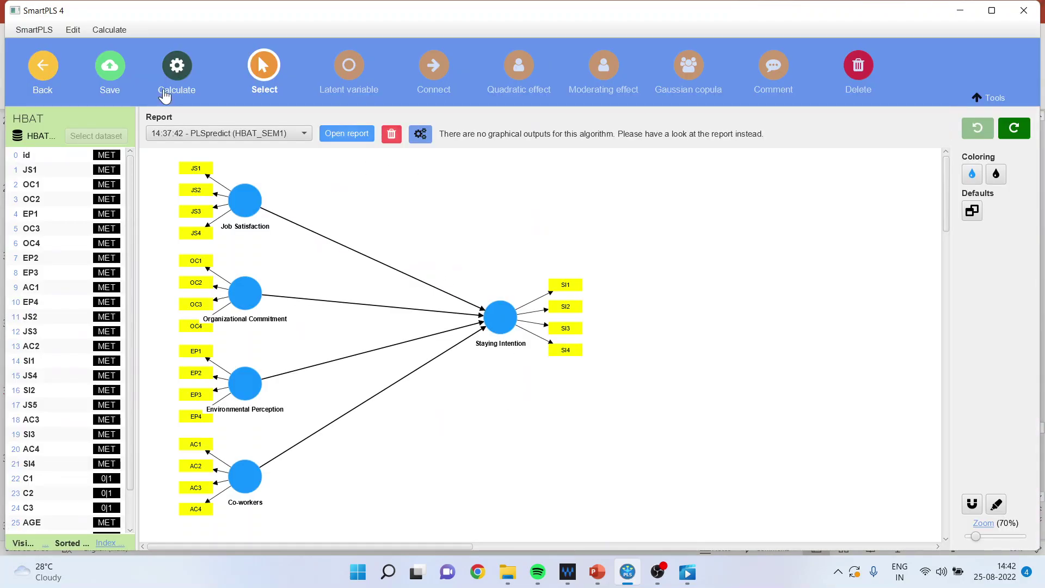
click(177, 65)
click(225, 92)
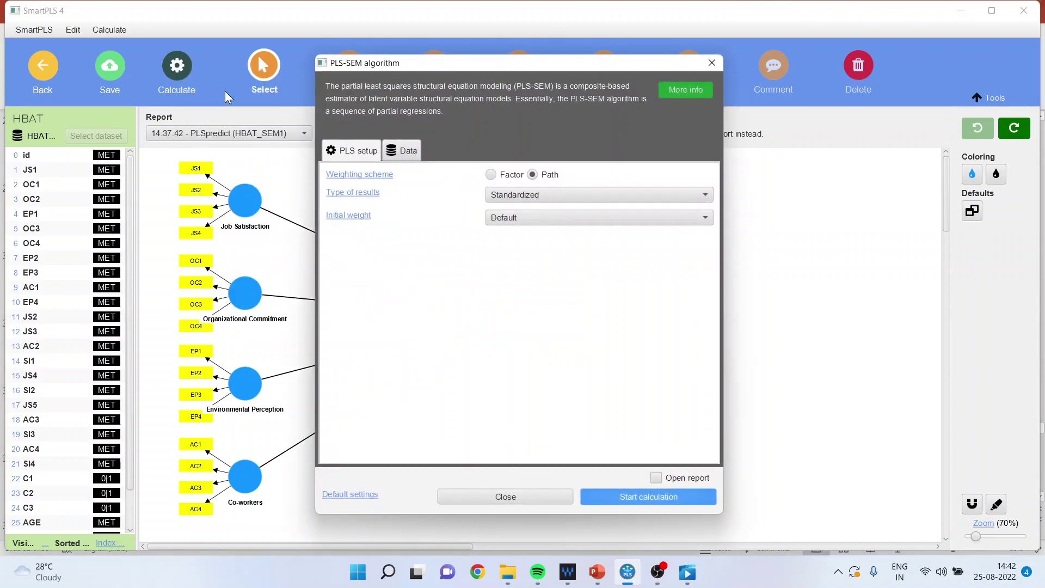
click(624, 501)
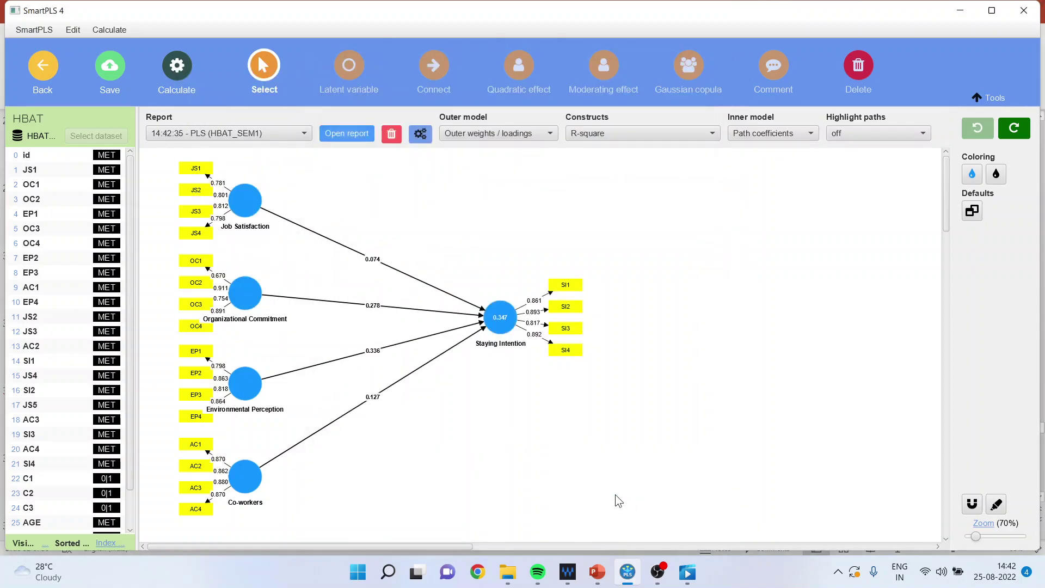
click(351, 139)
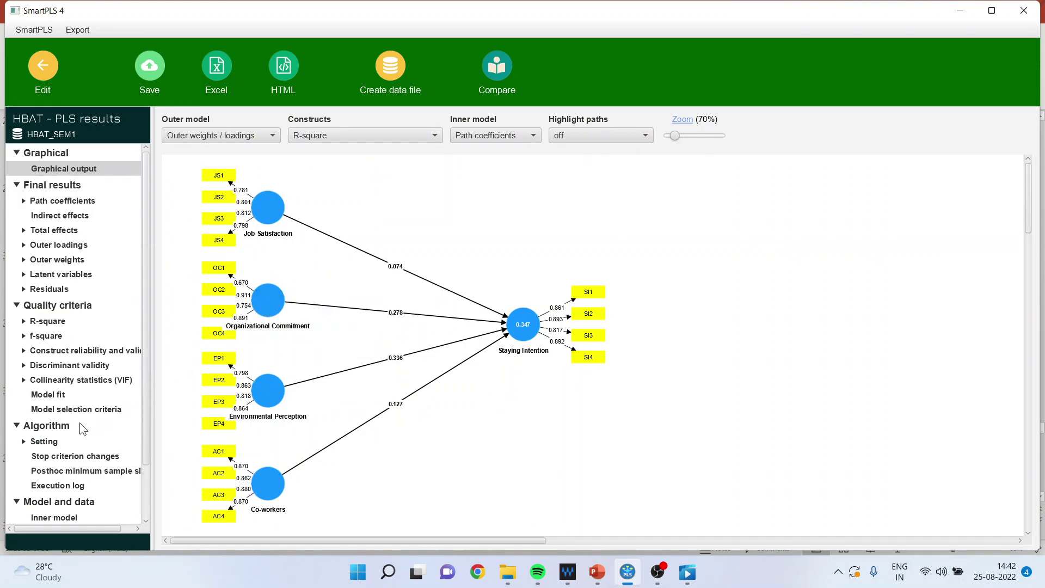
Step: View the collinearity statistics (VIF) for both the outer and the inner model
click(64, 379)
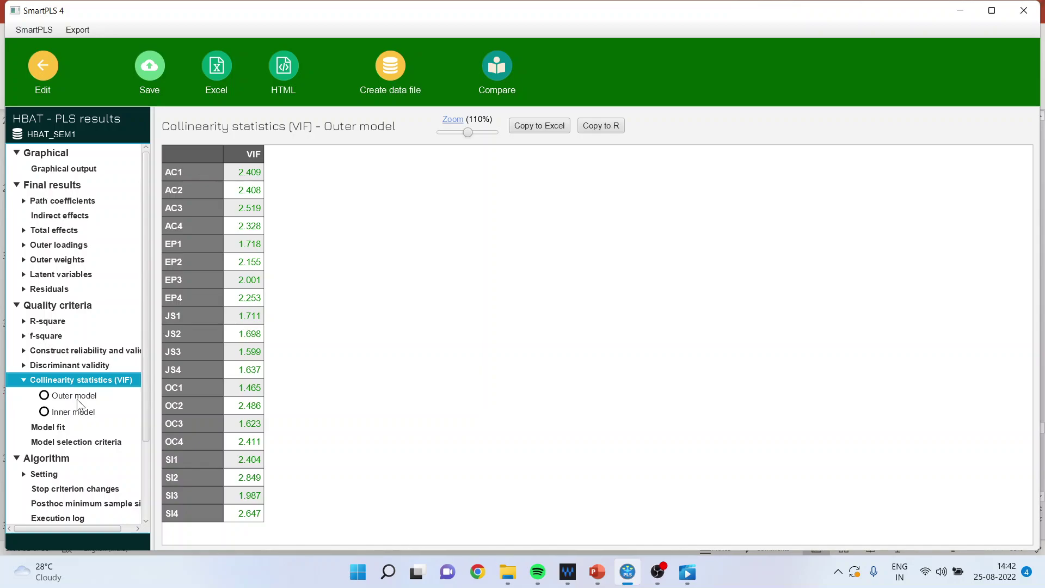
click(77, 399)
click(76, 414)
click(77, 397)
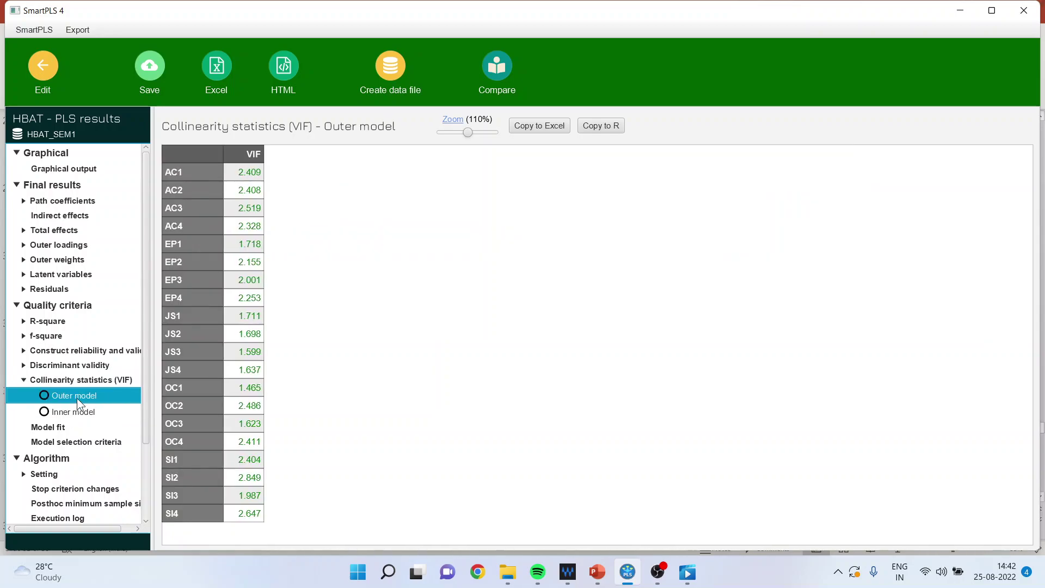
Step: Run two-tailed BCa bootstrapping on the HBAT model with 5000 subsamples at a 0.05 significance level and open its report
click(43, 68)
click(179, 82)
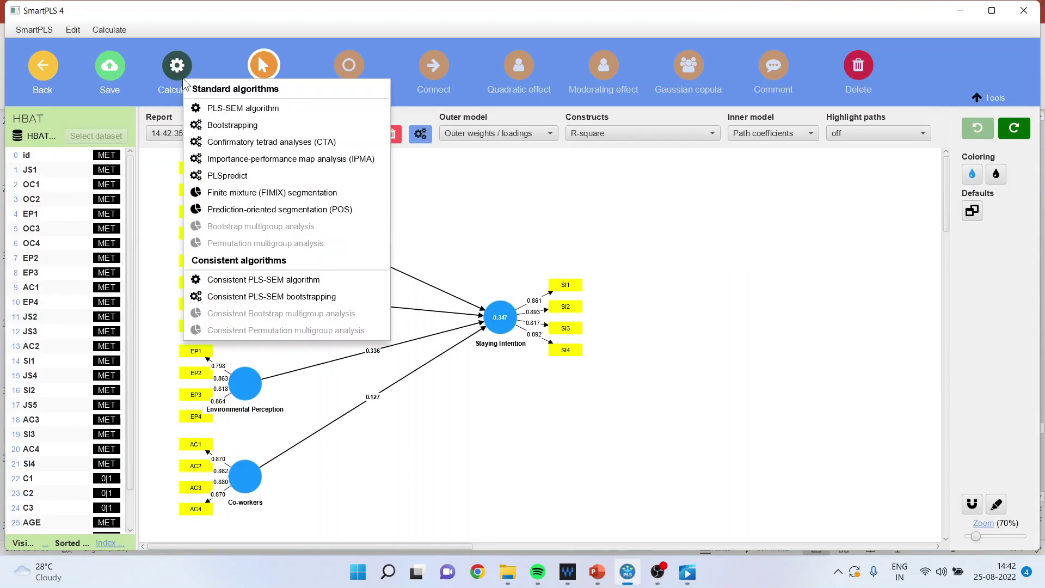
click(224, 126)
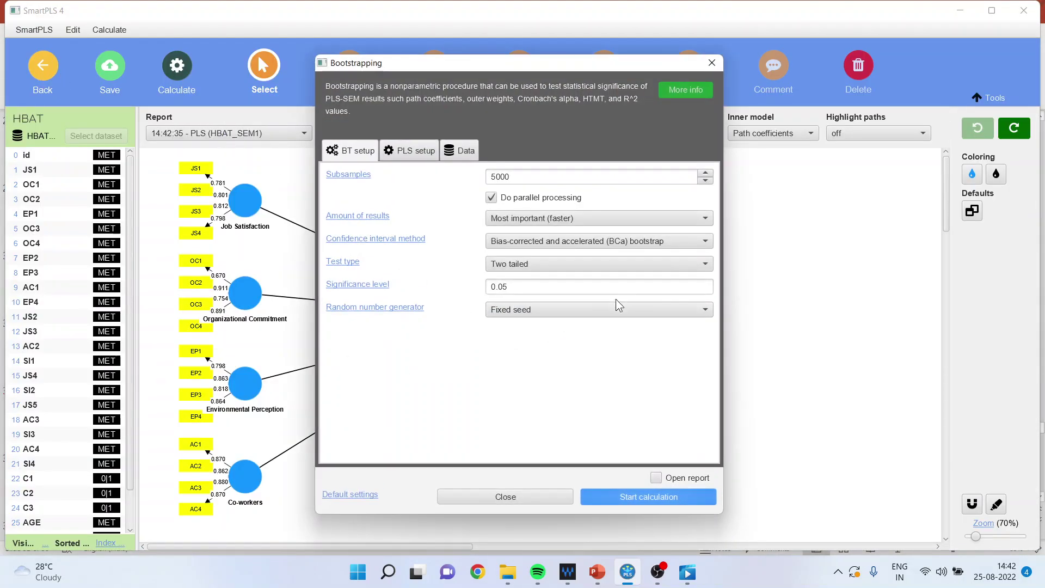
click(640, 497)
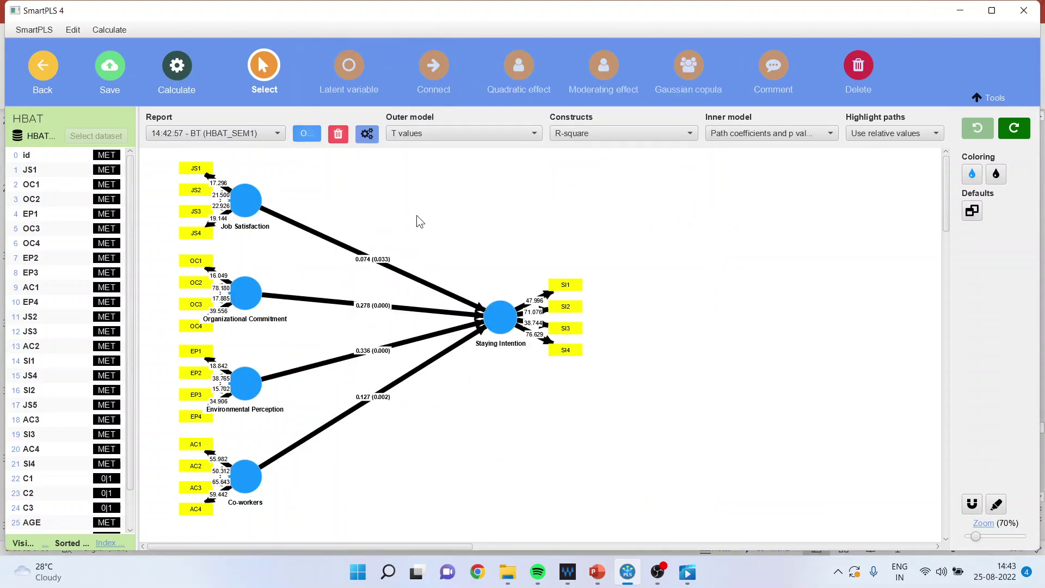
click(307, 134)
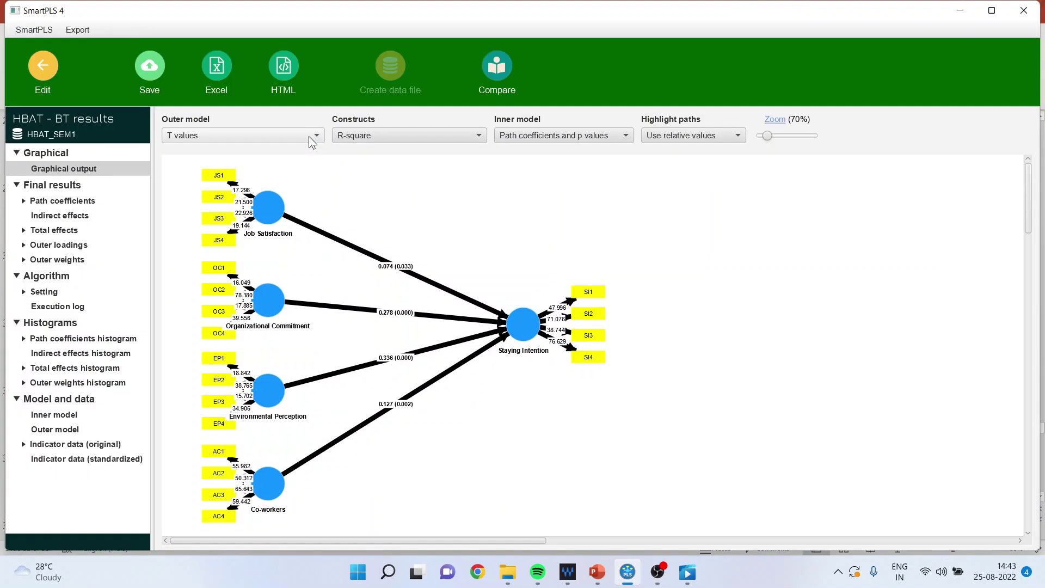
Step: Examine the path coefficients' T and p values and their bias-corrected confidence intervals
click(67, 200)
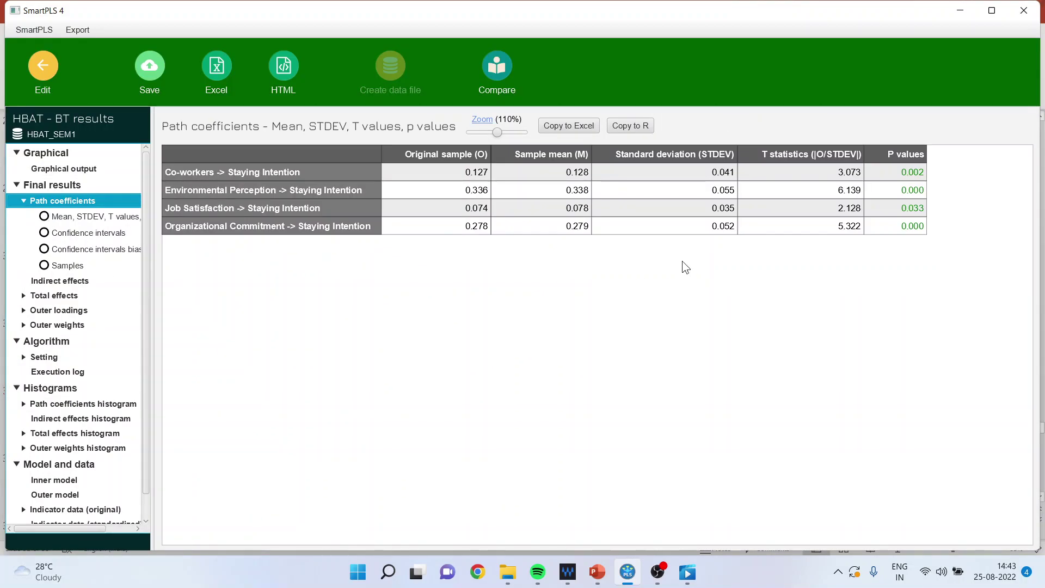
click(125, 248)
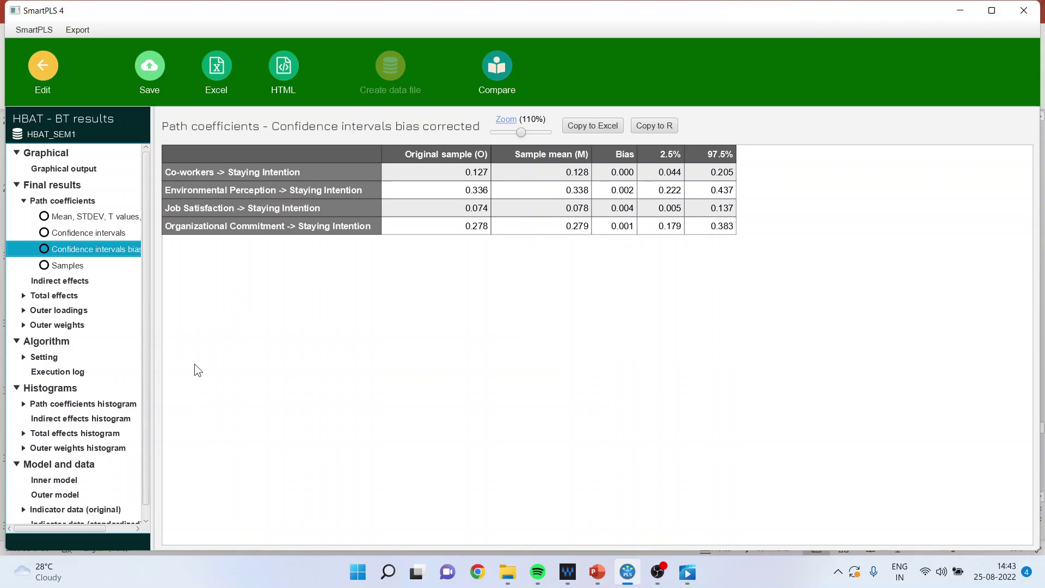
scroll(140, 307, down, 1)
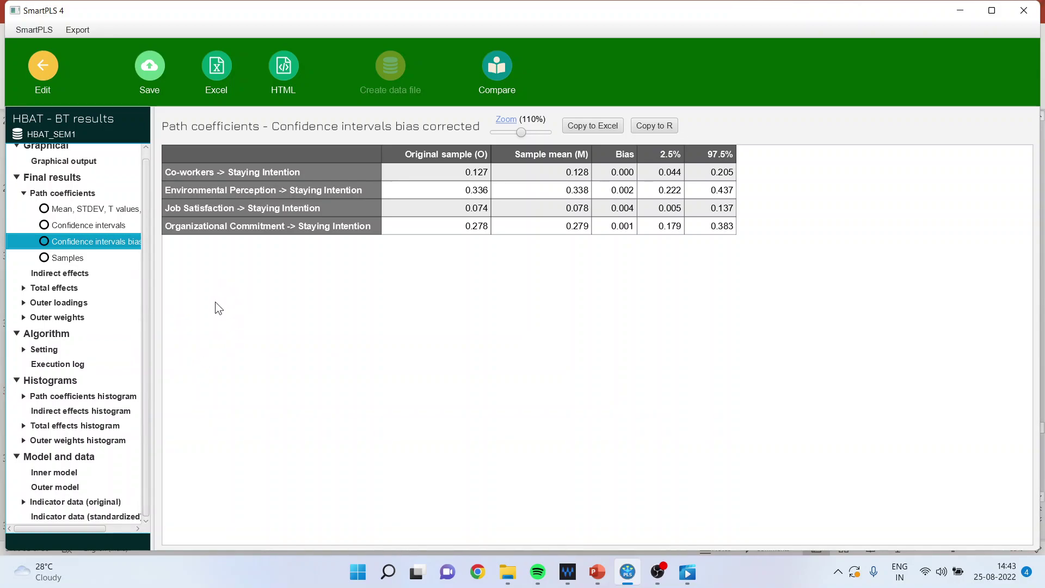
Step: Go back to the model, rerun the PLS-SEM algorithm with unchanged settings and open the new report
click(43, 81)
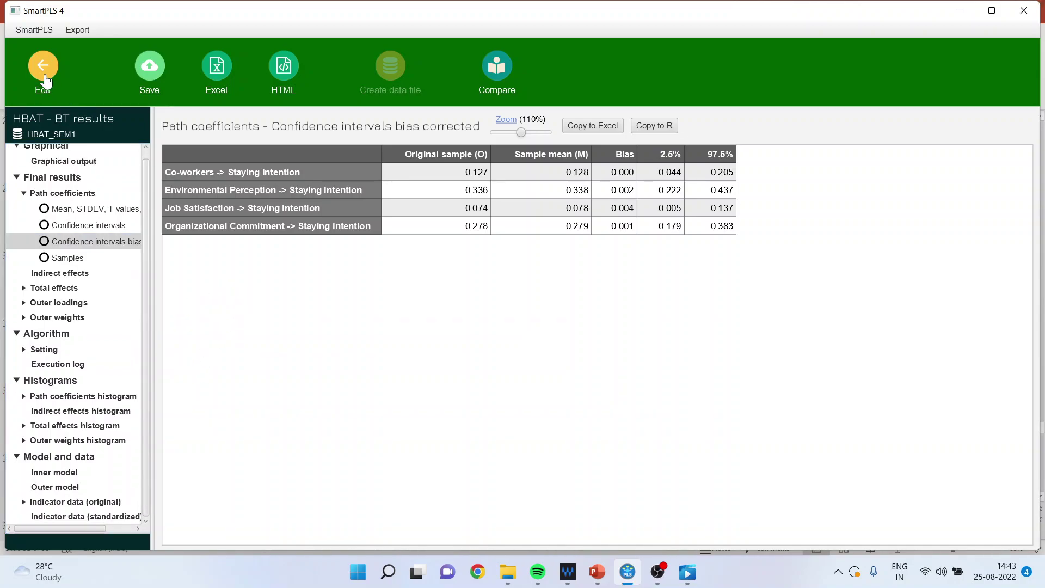
click(181, 79)
click(207, 100)
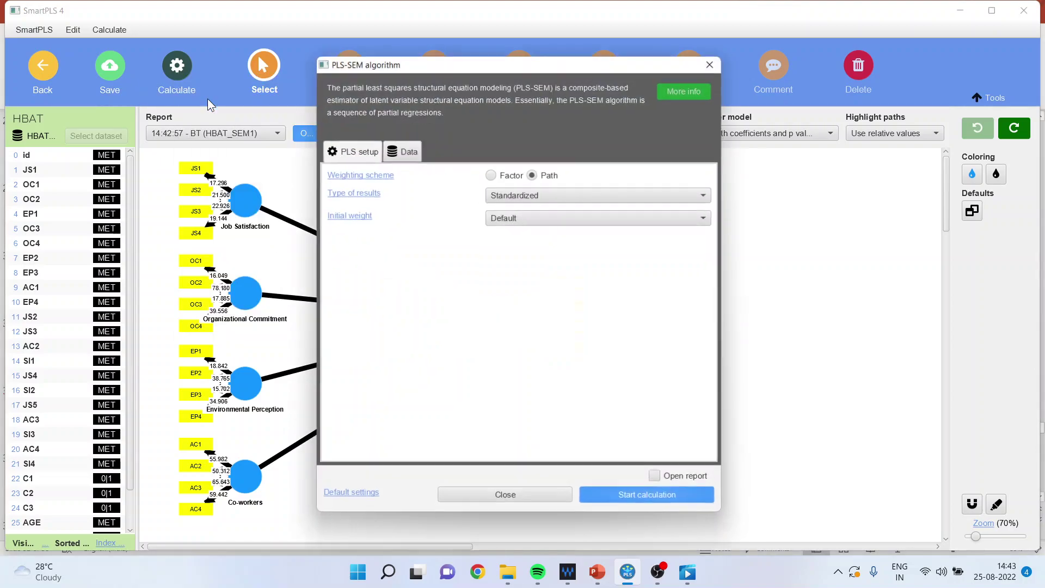
click(633, 504)
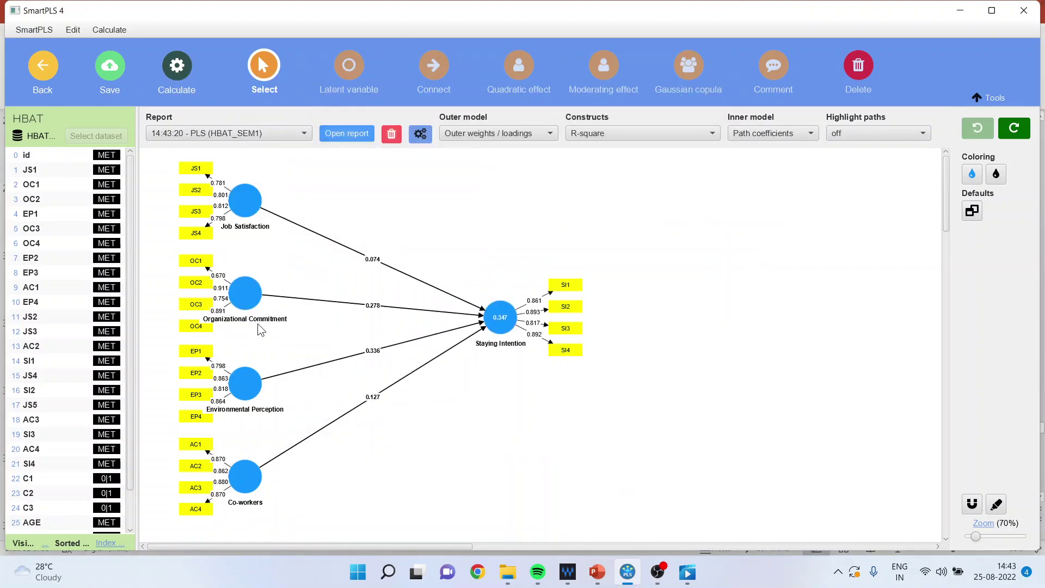
click(344, 133)
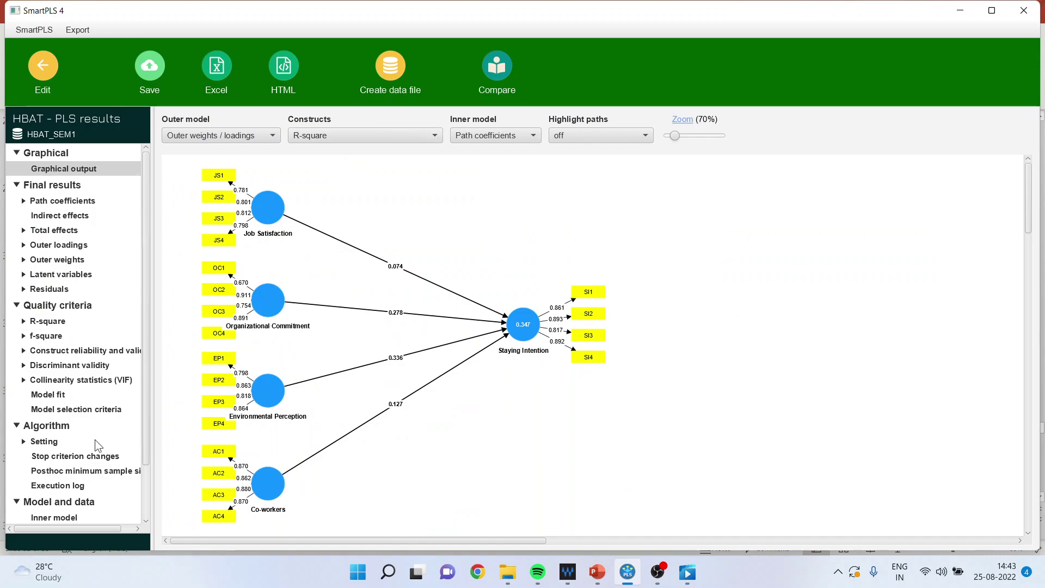
Step: Review the quality criteria in turn: Model fit, the R-square overview and the f-square matrix
click(55, 394)
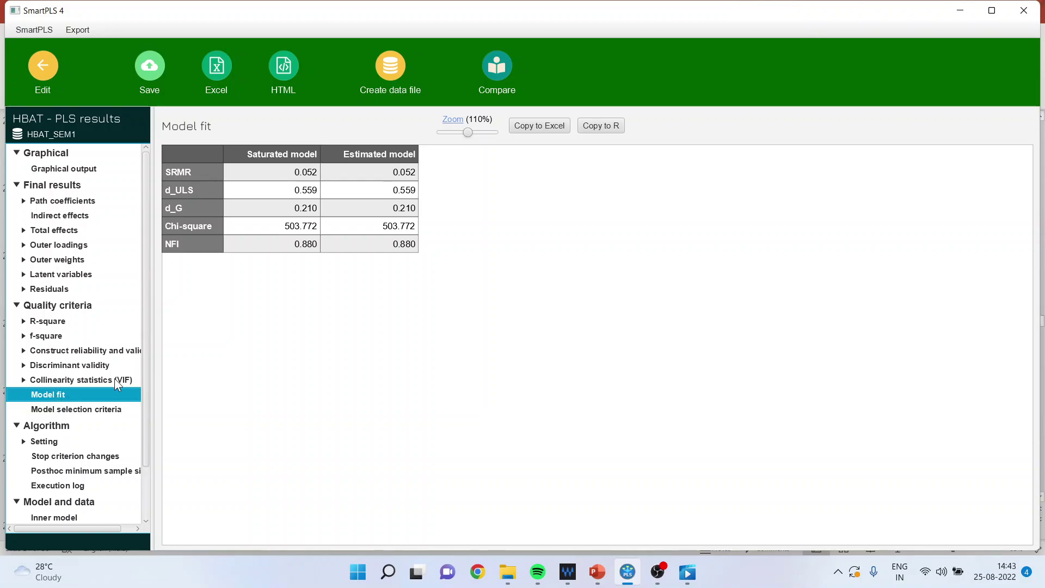
click(46, 321)
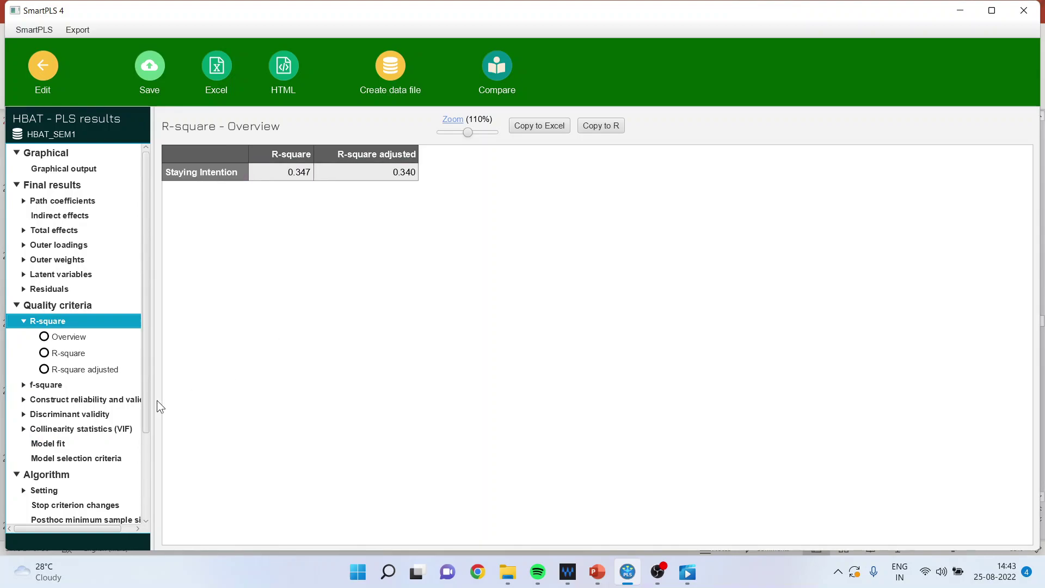
click(50, 385)
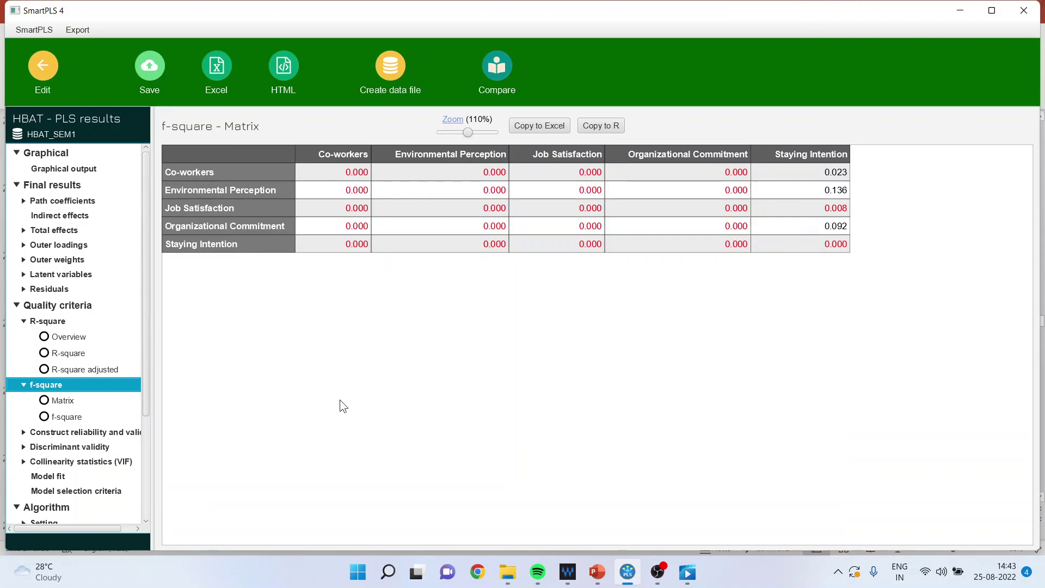
Step: Go back to the model, run PLSpredict with 10 folds, 10 repetitions and a fixed seed, and open its report
click(42, 65)
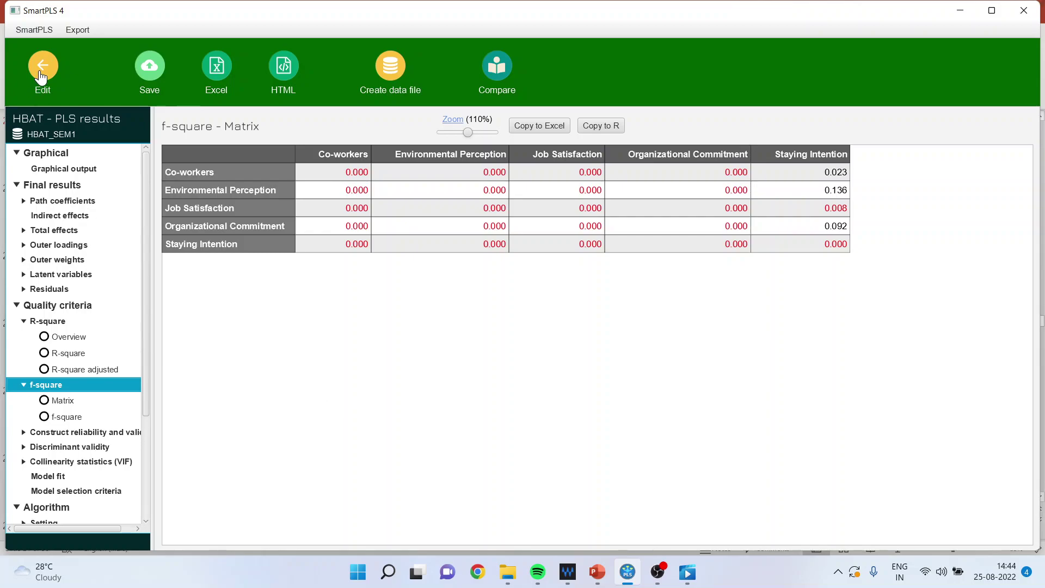
click(173, 65)
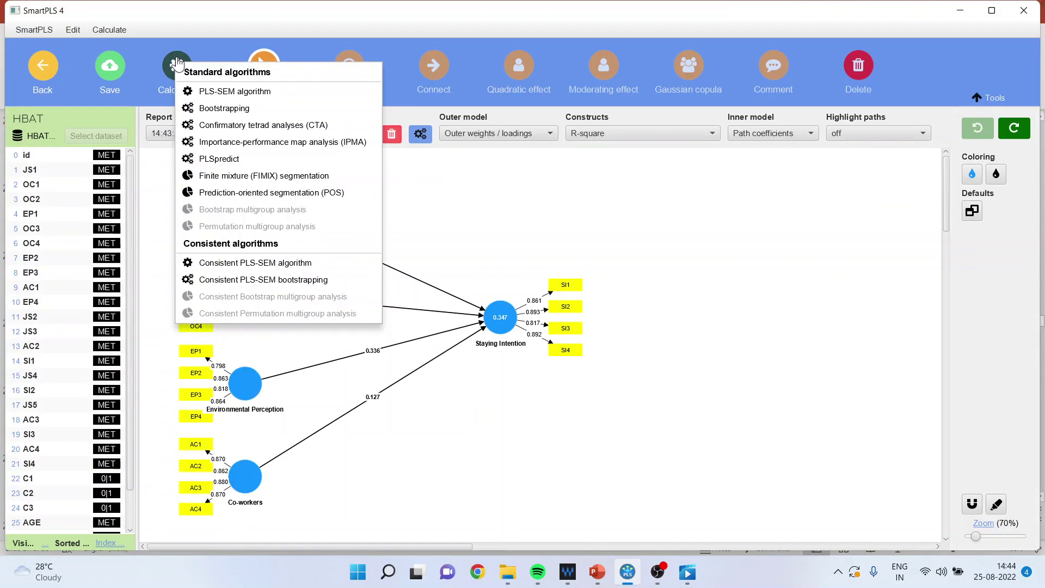
click(263, 158)
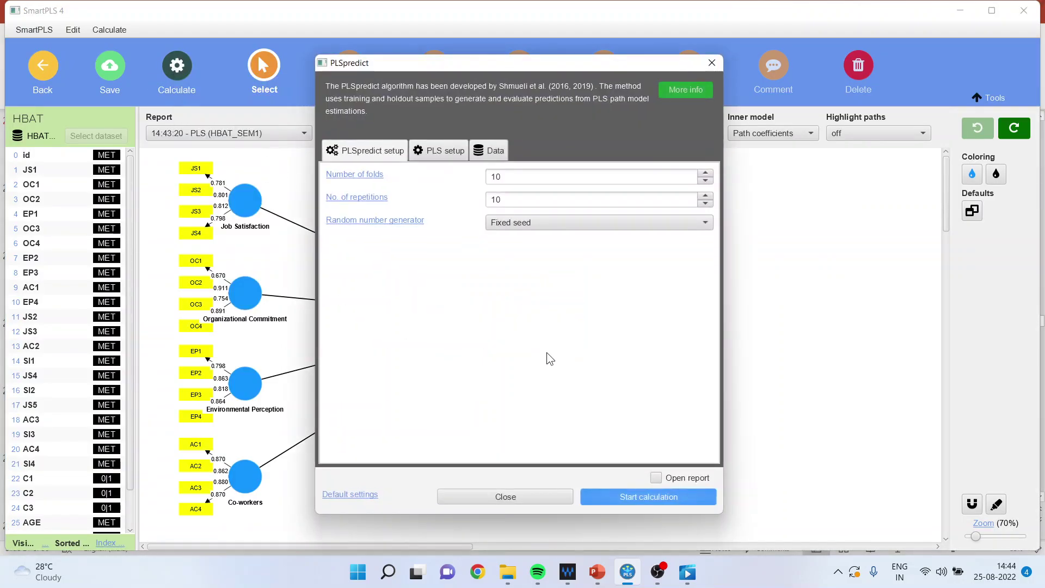
click(625, 499)
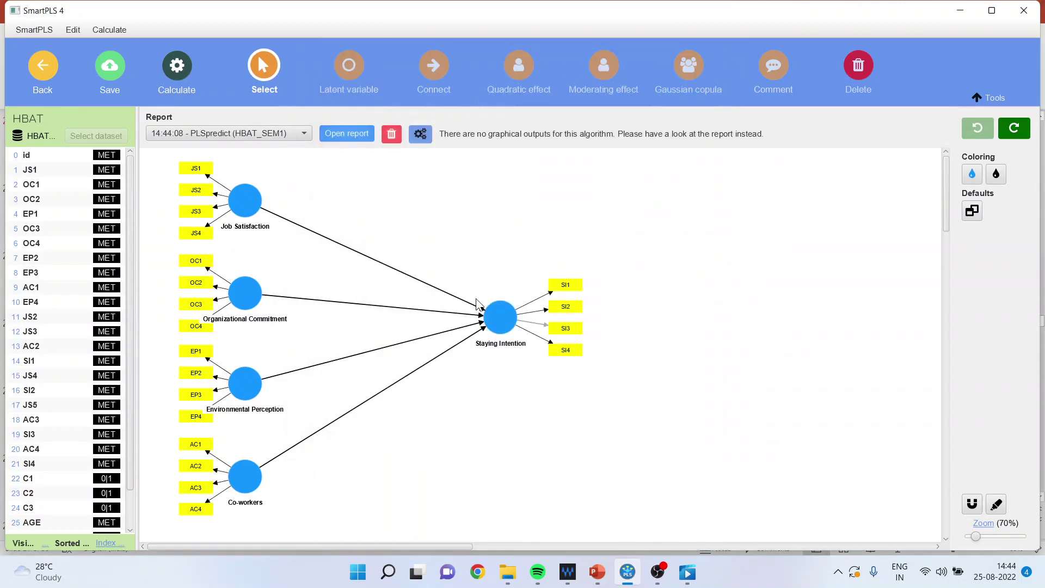
click(346, 133)
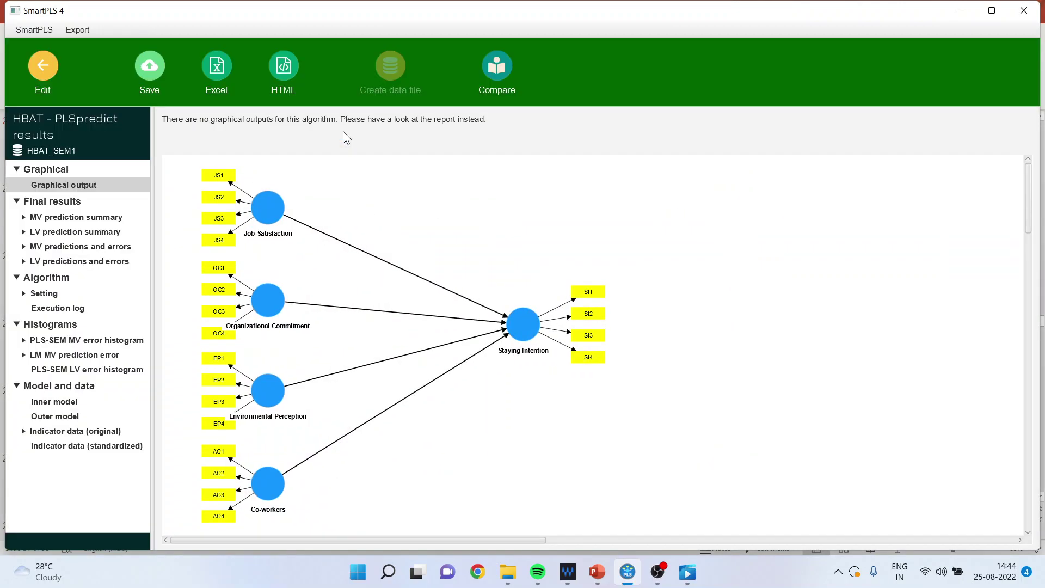
Step: Review the LV prediction summary tables, including the prediction descriptives, and examine the Q²predict value for Staying Intention
click(24, 231)
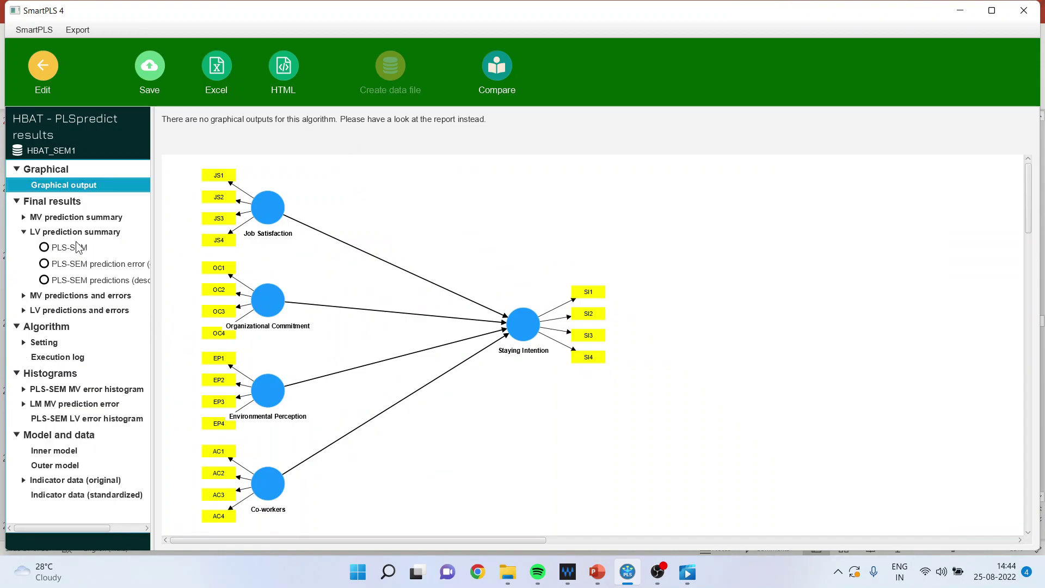
click(74, 250)
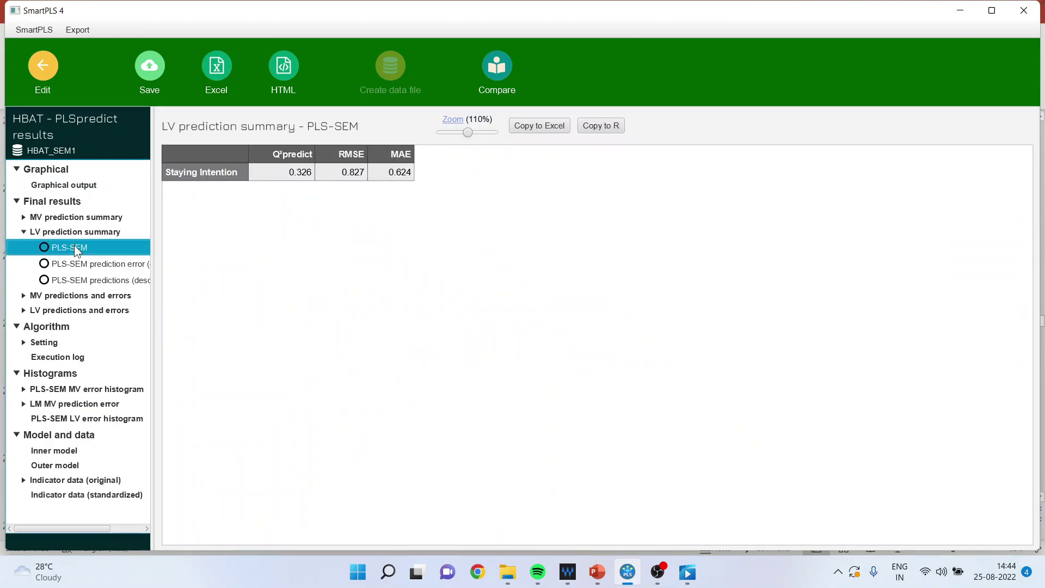
click(87, 279)
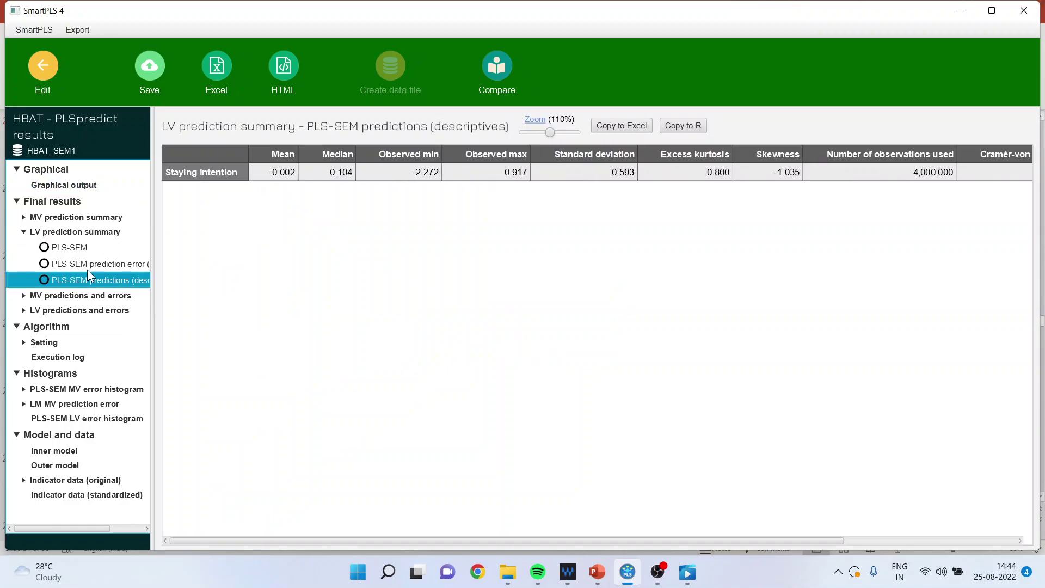
click(83, 263)
click(81, 249)
click(299, 175)
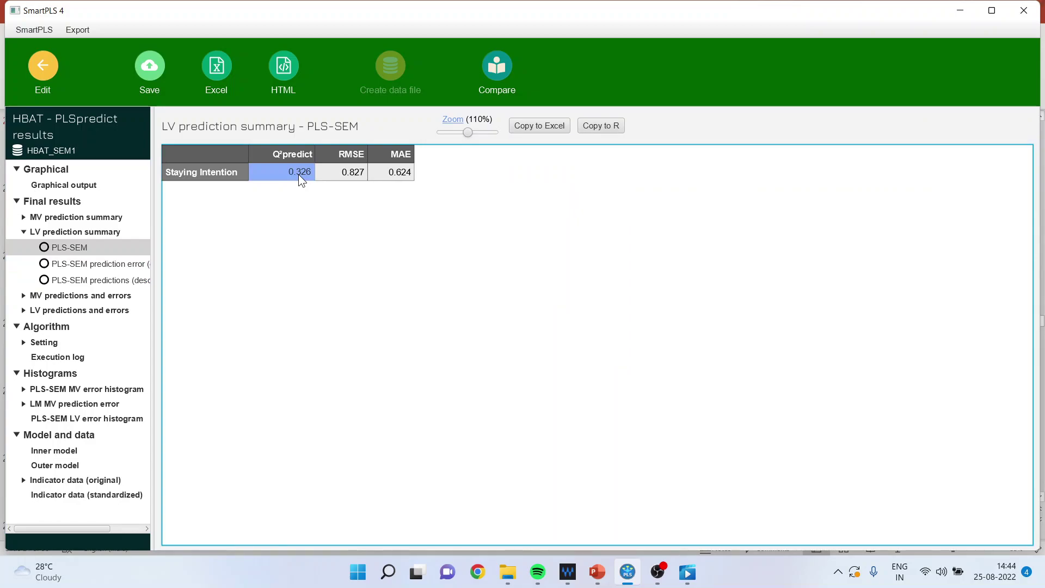
Step: Switch to the Structural Model Assessment presentation in PowerPoint and show its final contact slide as a slide show
click(597, 571)
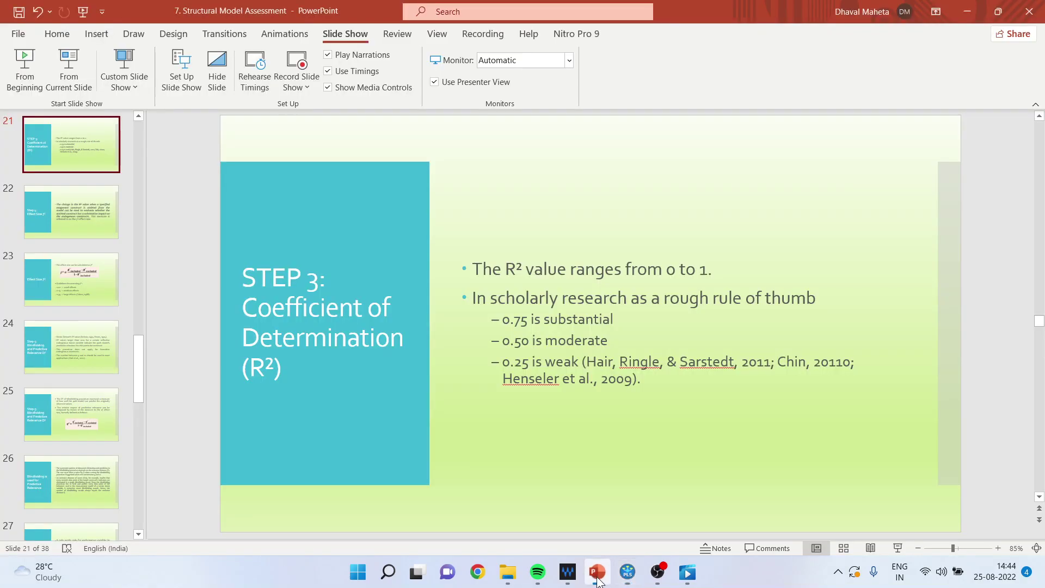
drag(132, 390, 142, 526)
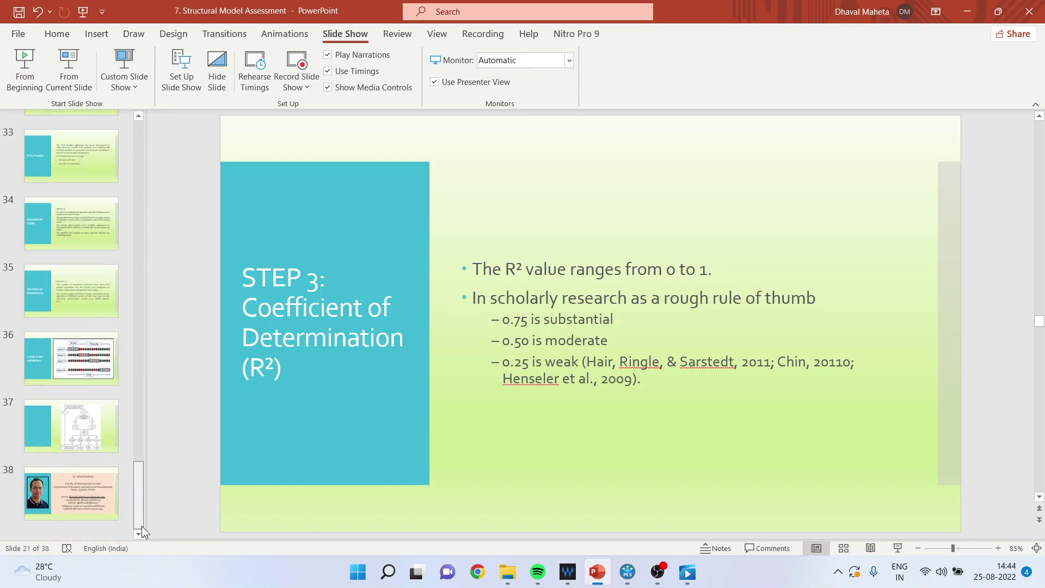
click(102, 498)
click(896, 547)
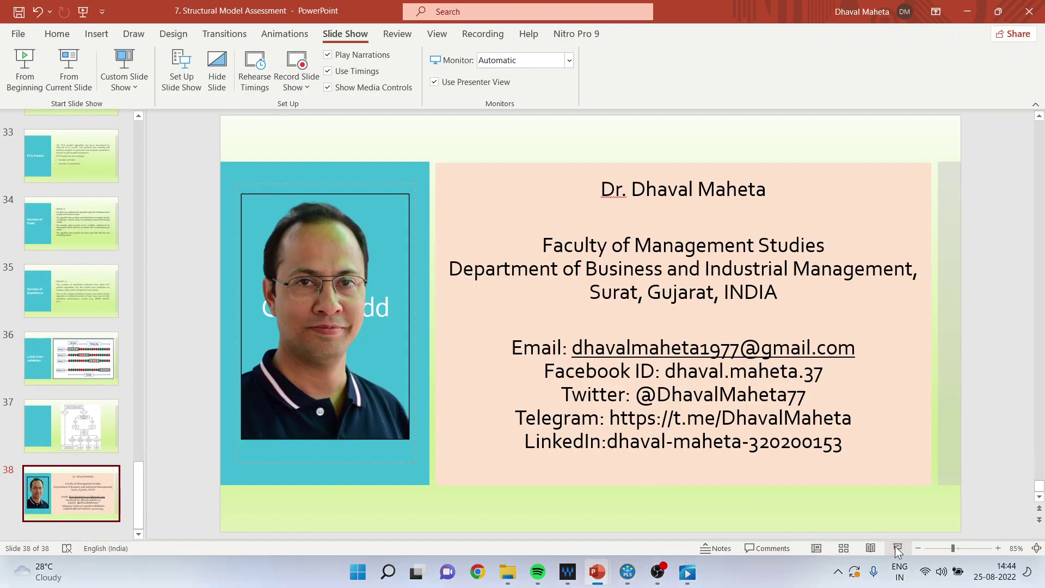